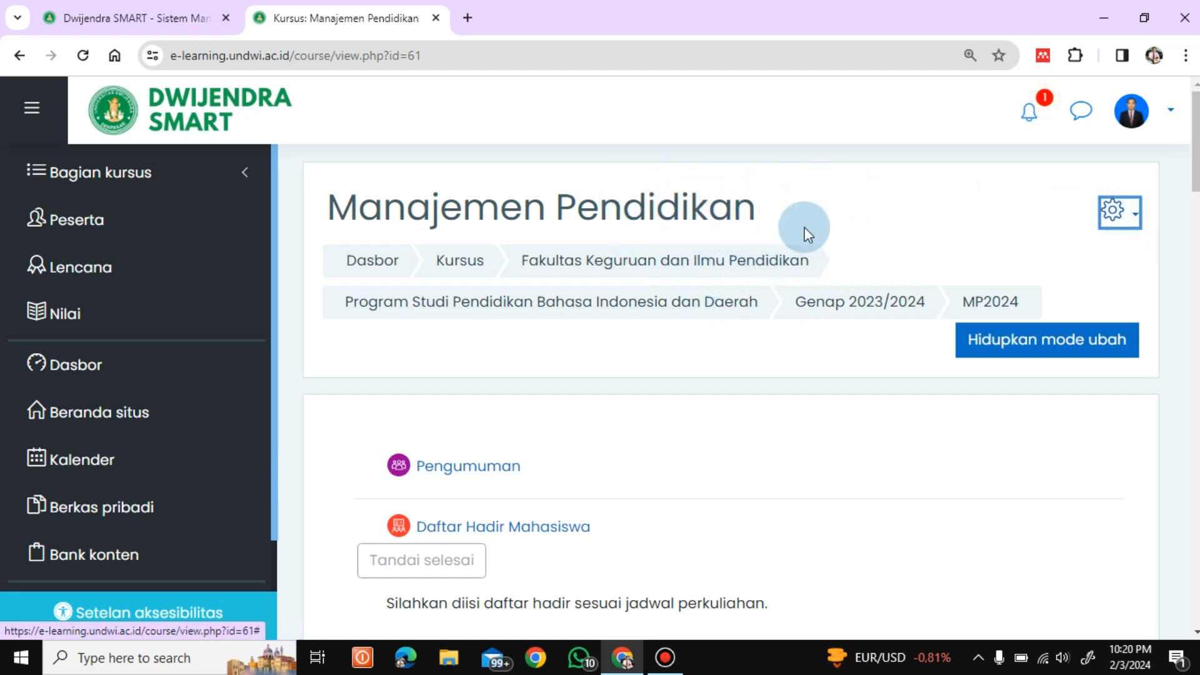
Step: Open the Pendaftaran mandiri (Mahasiswa) method from the course's Pengguna administration links
left_click(1120, 228)
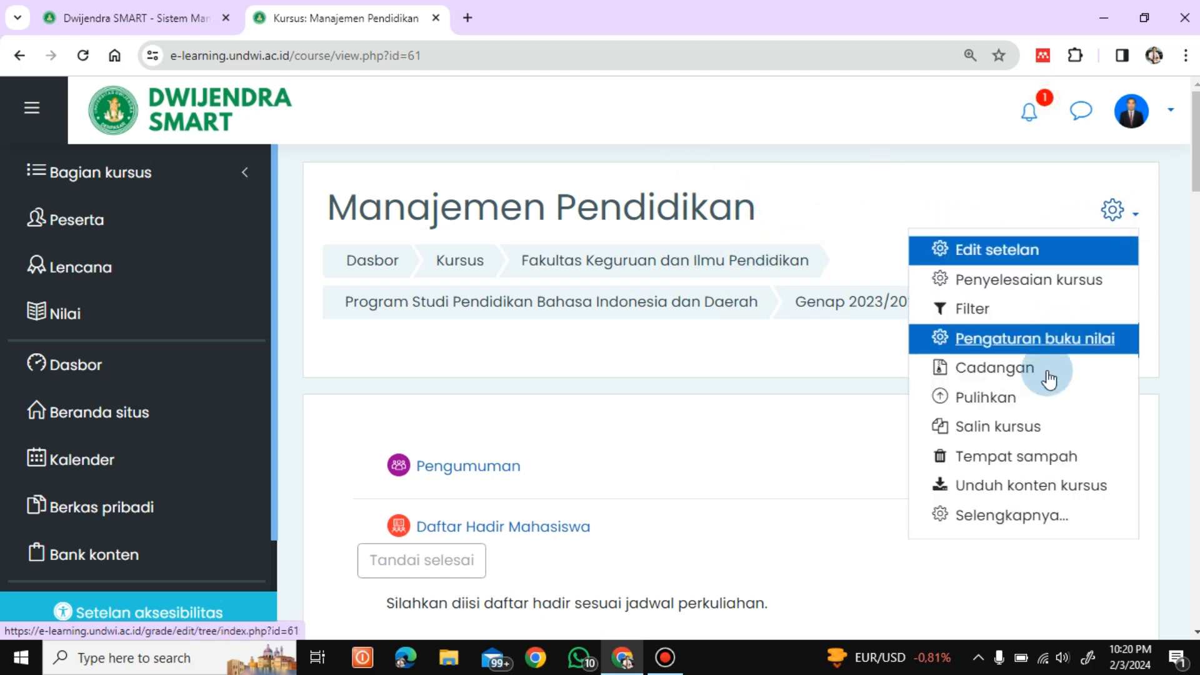
left_click(1007, 524)
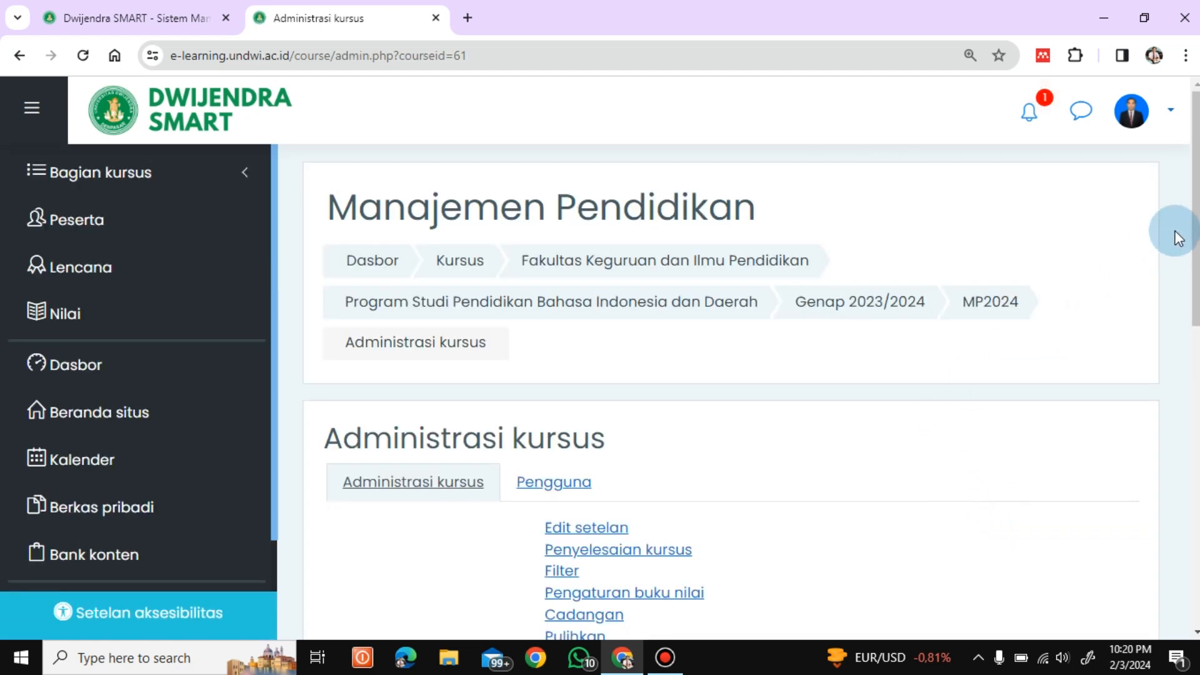
scroll(1178, 237, "down", 5)
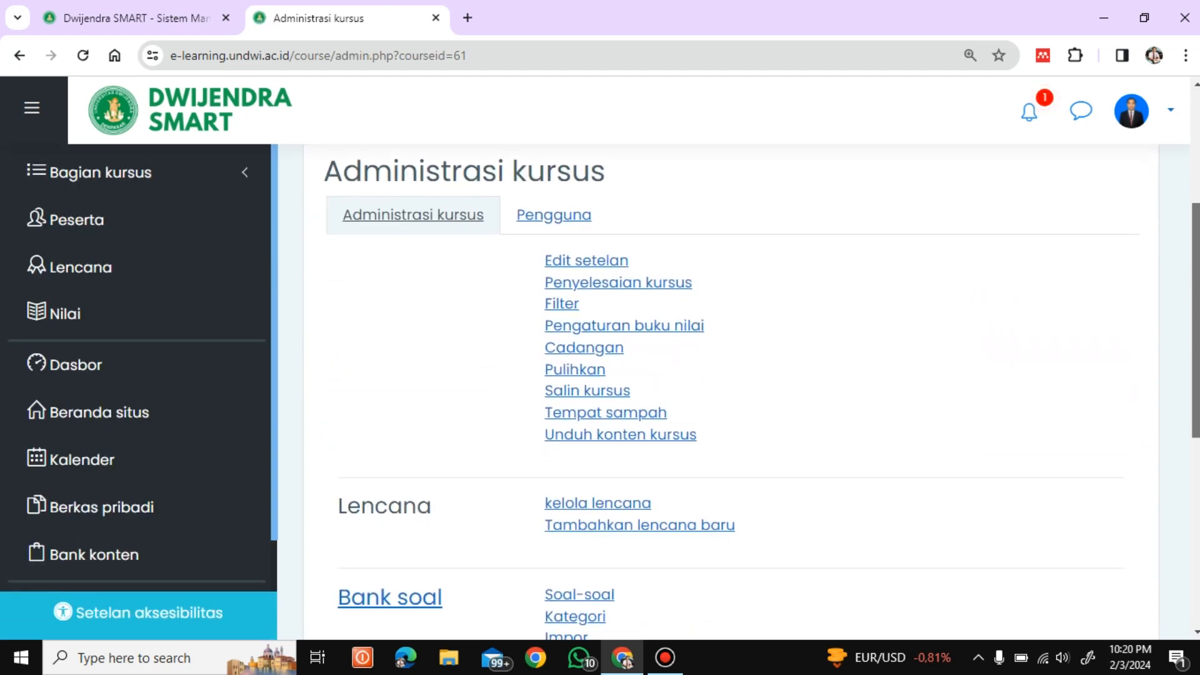
left_click(561, 185)
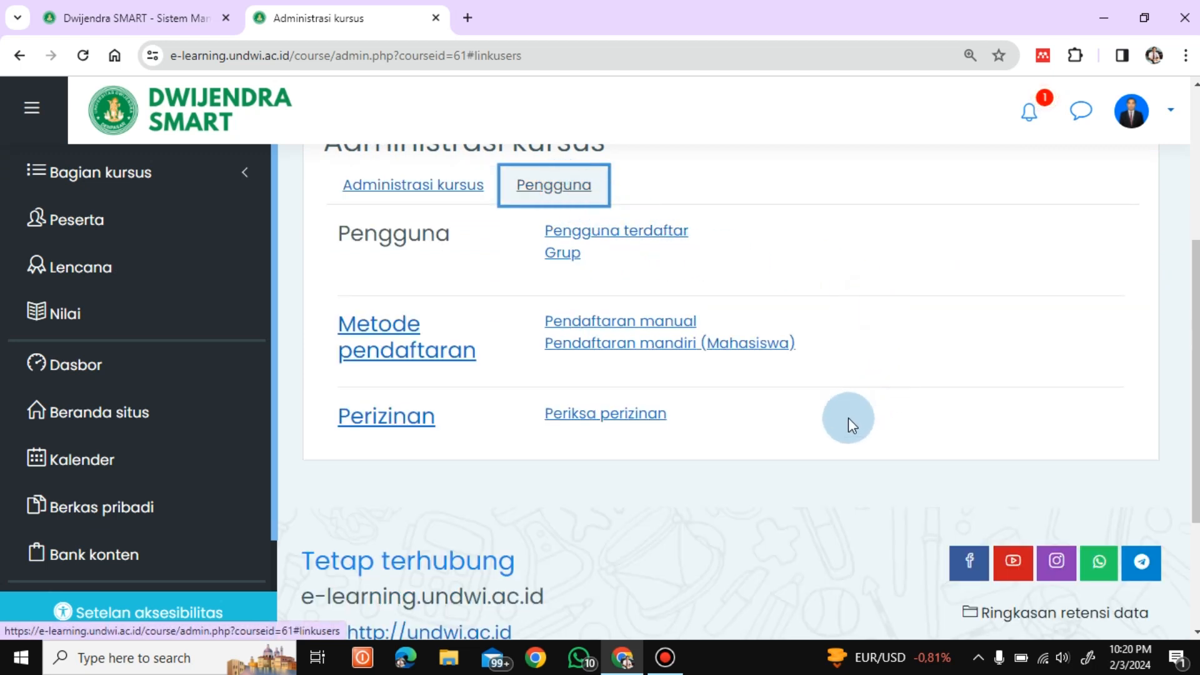
left_click(637, 347)
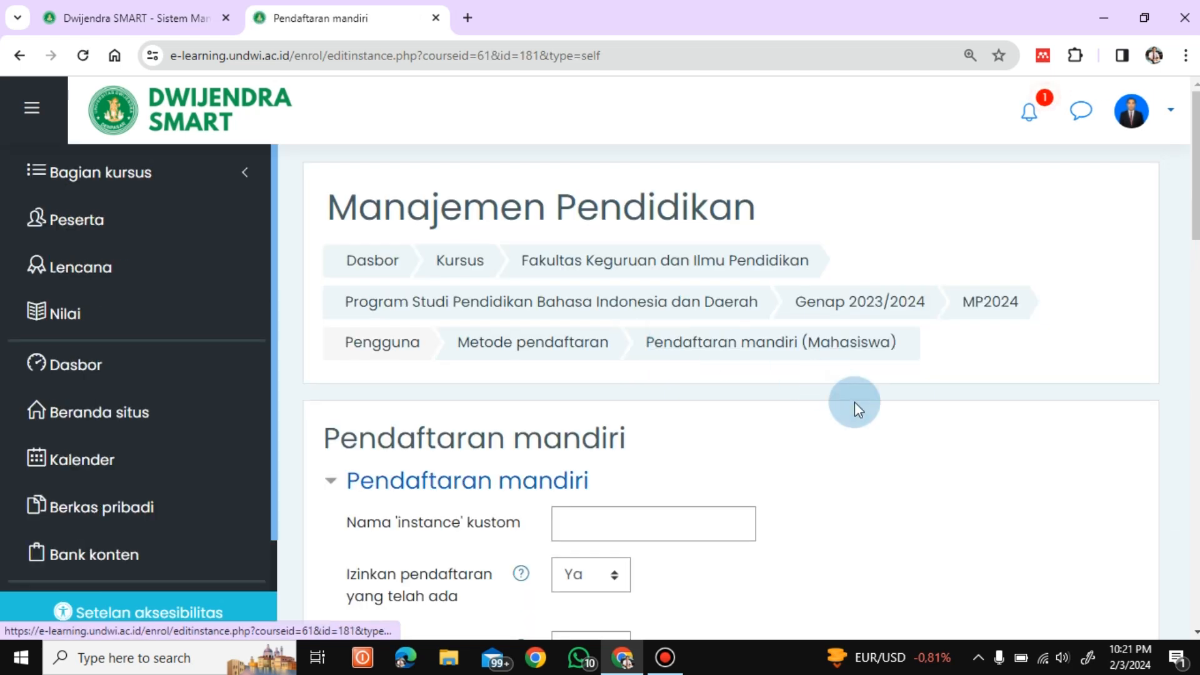
Step: Reveal the Mahasiswa enrolment key, leave it unchanged, and save the self-enrolment settings
scroll(731, 383, "down", 5)
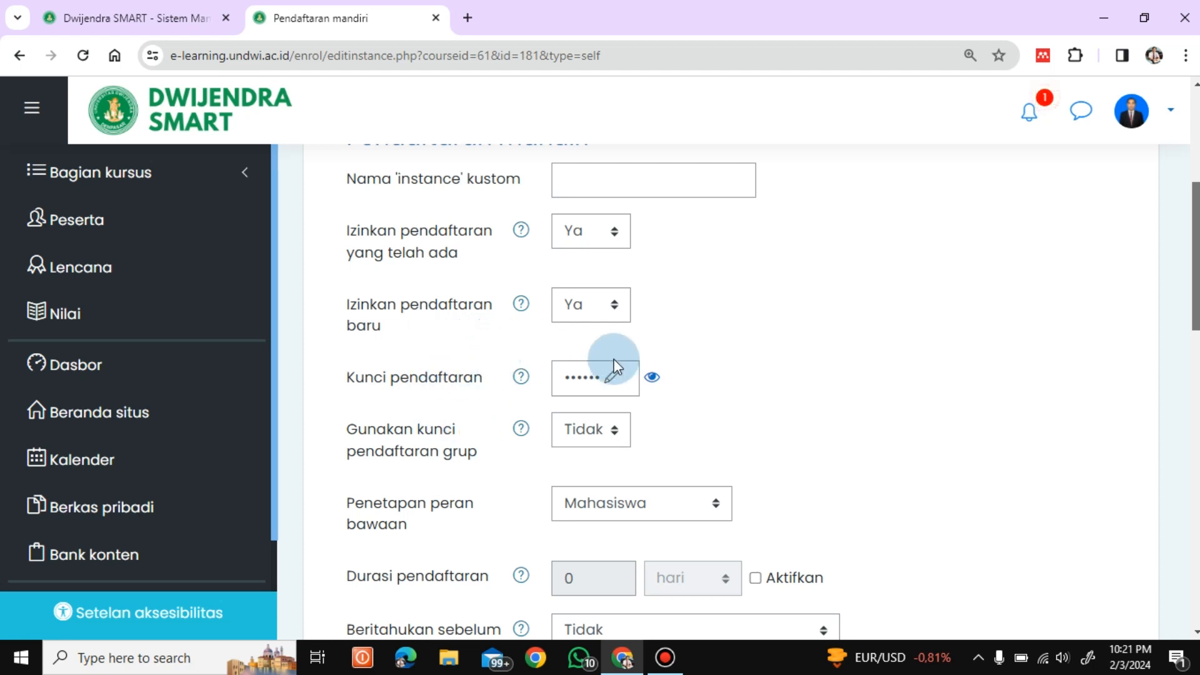
left_click(652, 377)
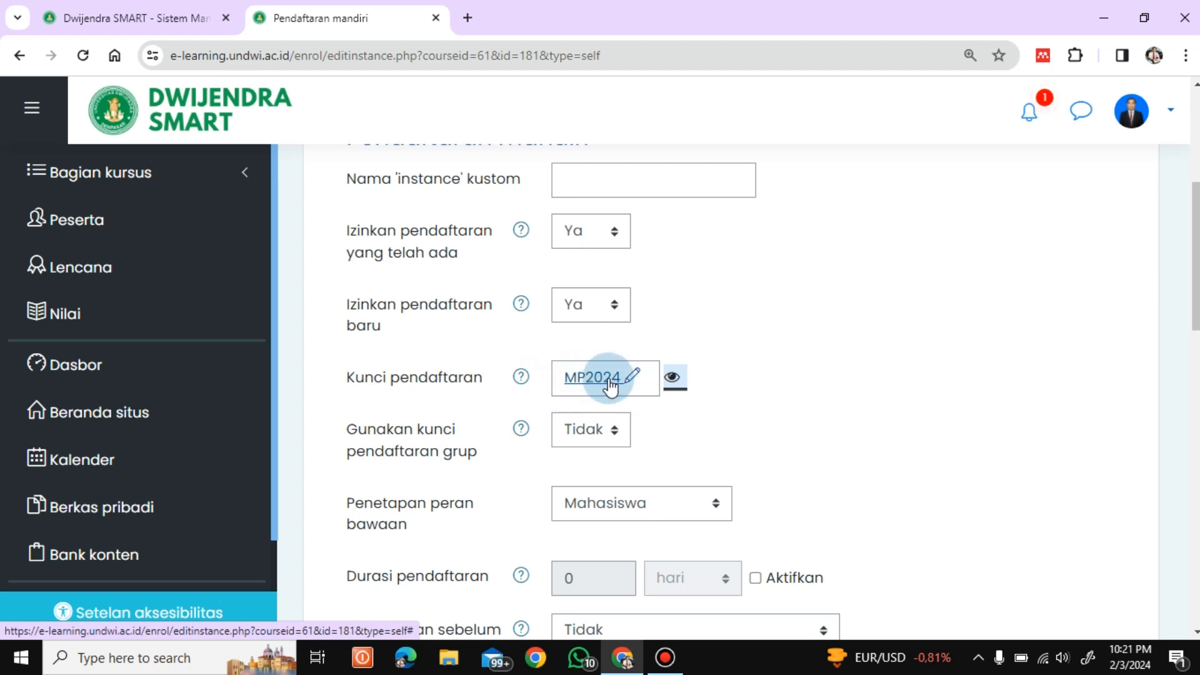
left_click(631, 377)
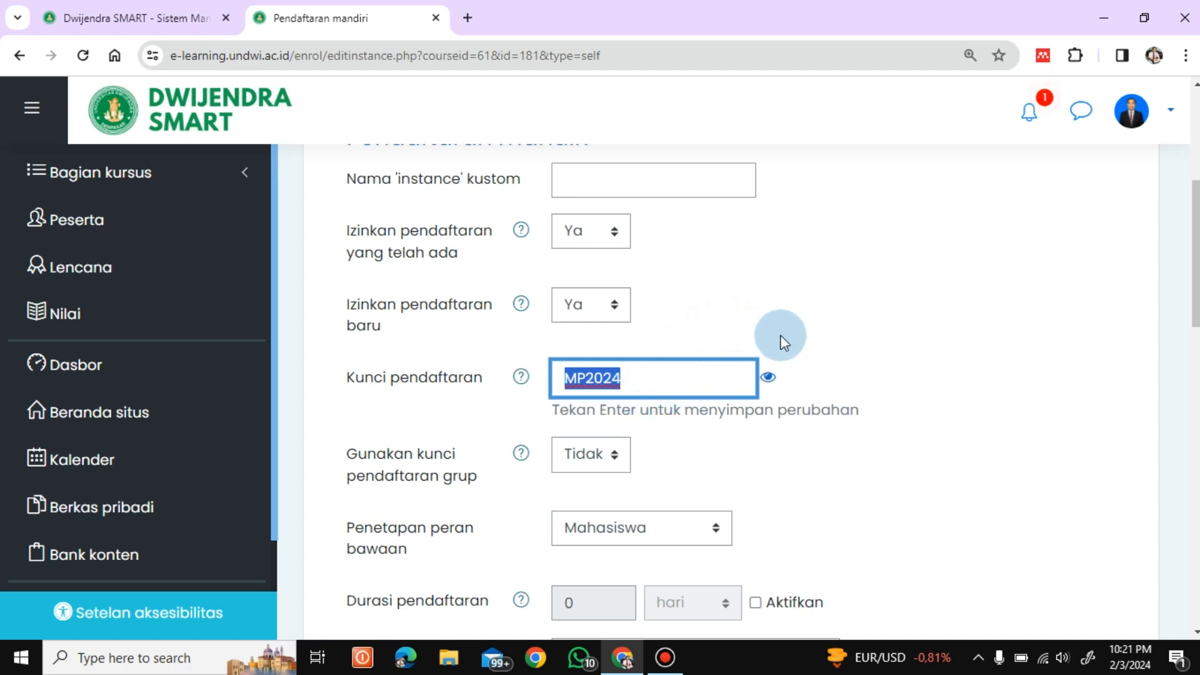
left_click(769, 380)
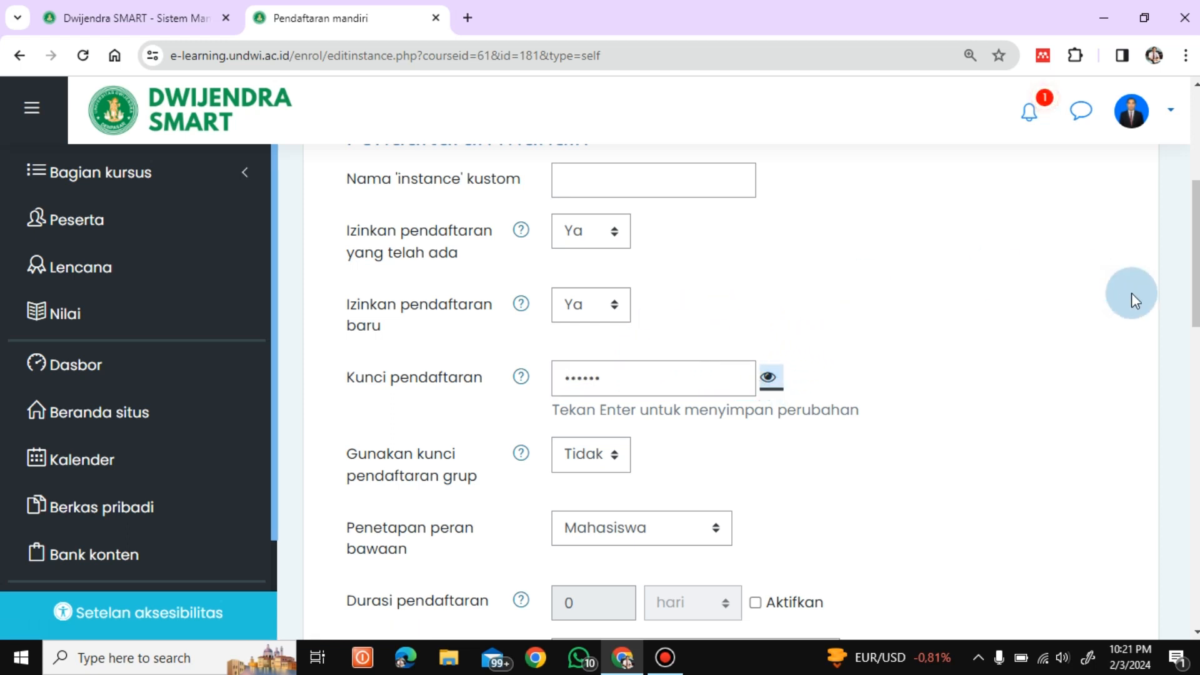
left_click_drag(1191, 263, 1192, 516)
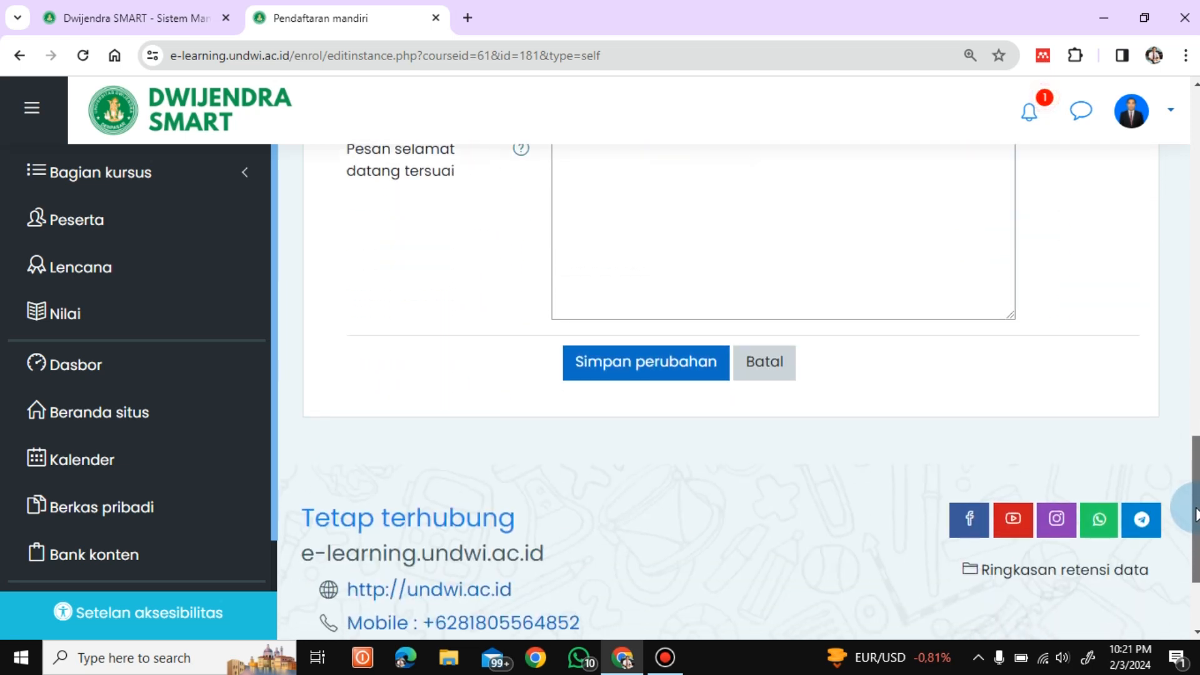
left_click(634, 375)
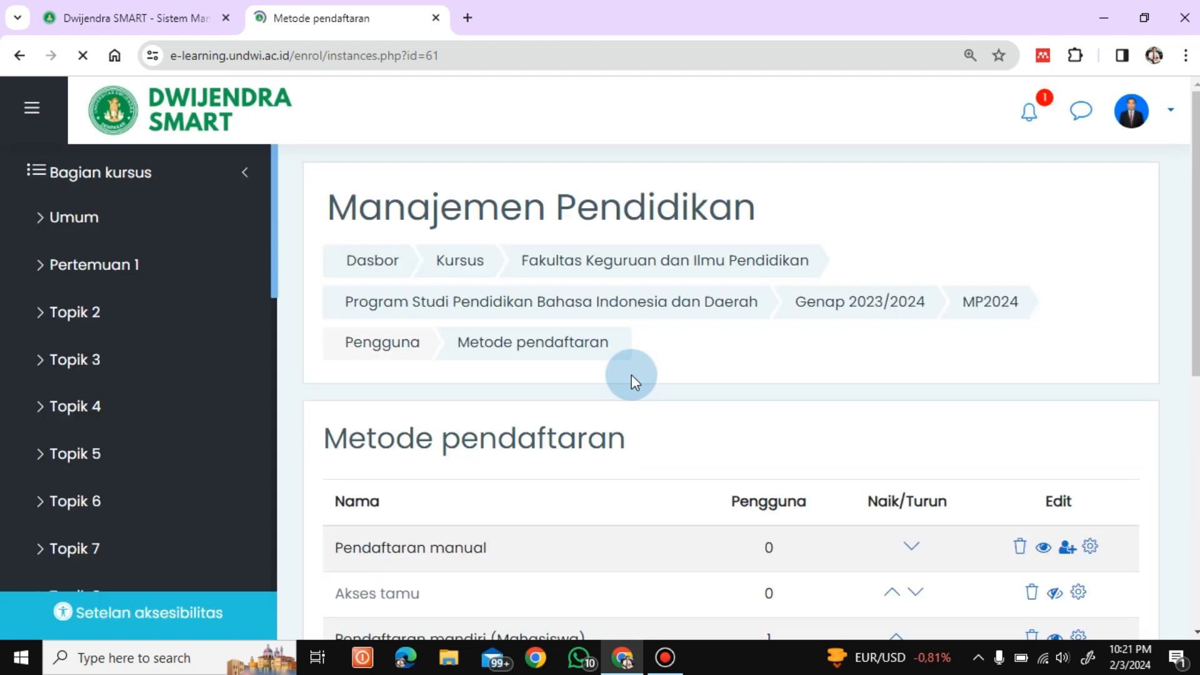
scroll(1196, 194, "down", 2)
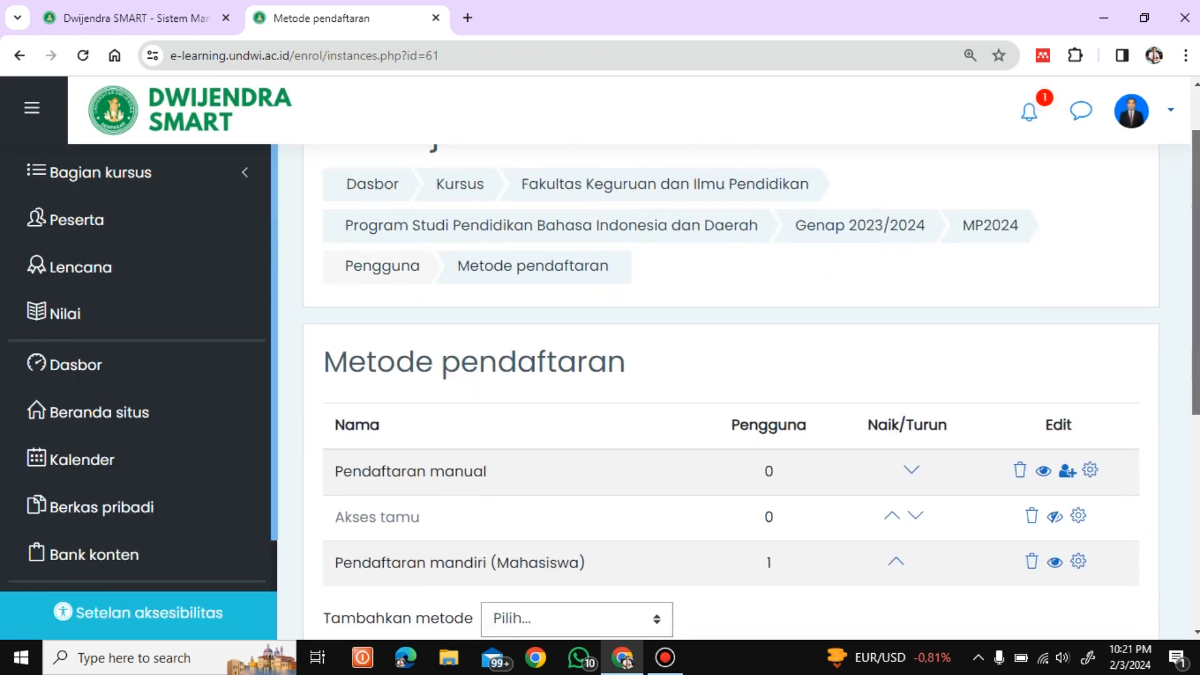
scroll(750, 388, "down", 3)
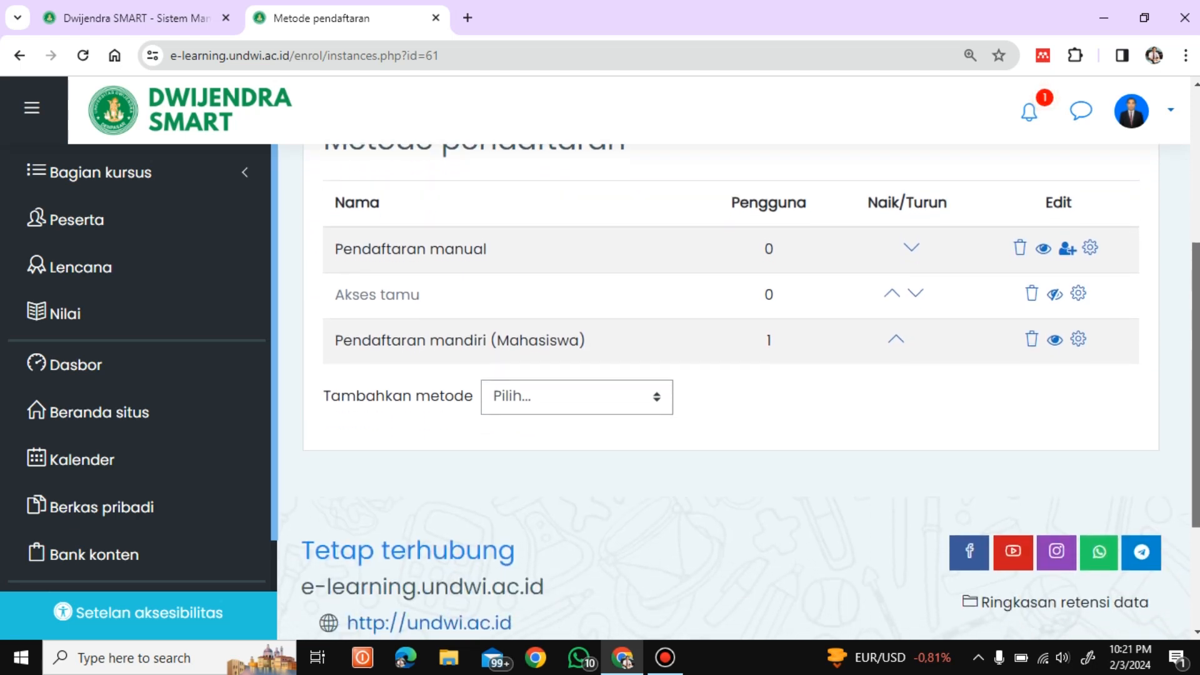
scroll(750, 387, "down", 1)
scroll(750, 387, "up", 4)
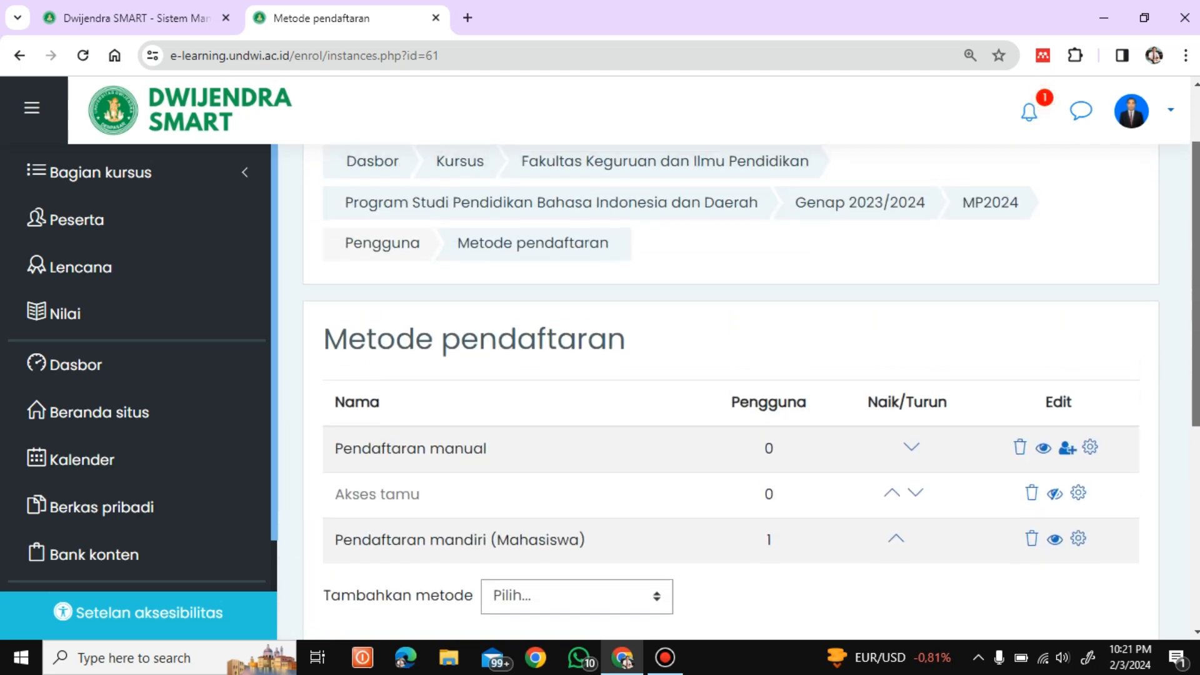
scroll(750, 375, "up", 2)
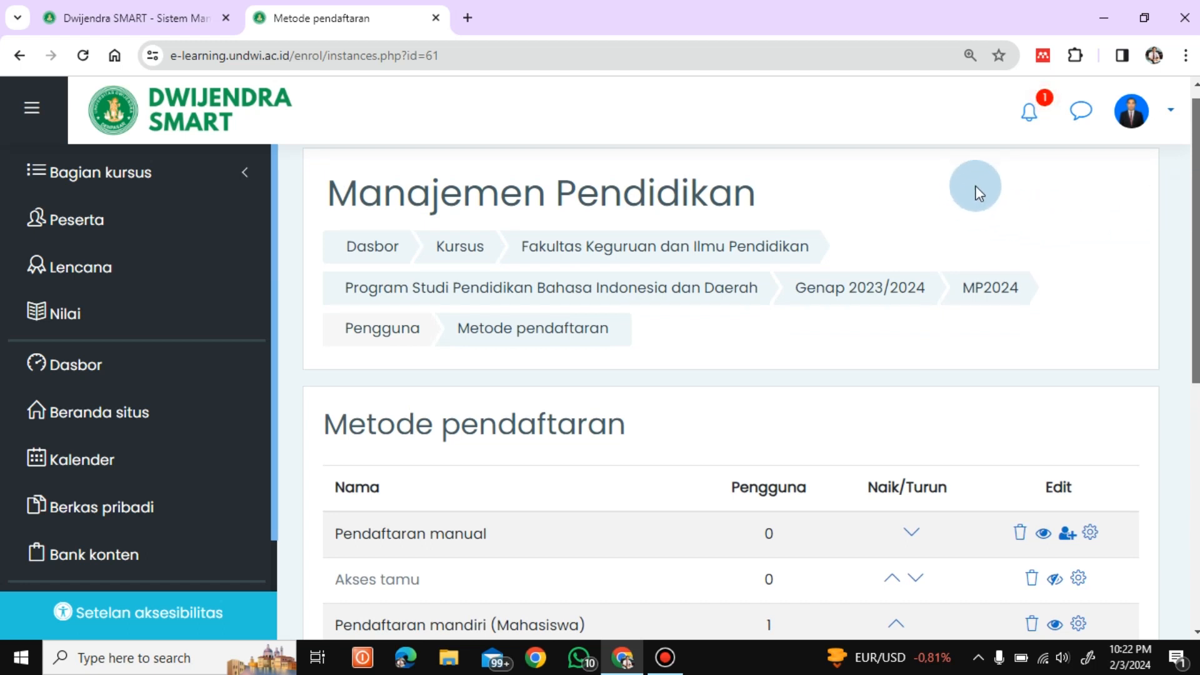
Step: Log out of the teacher account and log back in using the student's ID number
left_click(1163, 124)
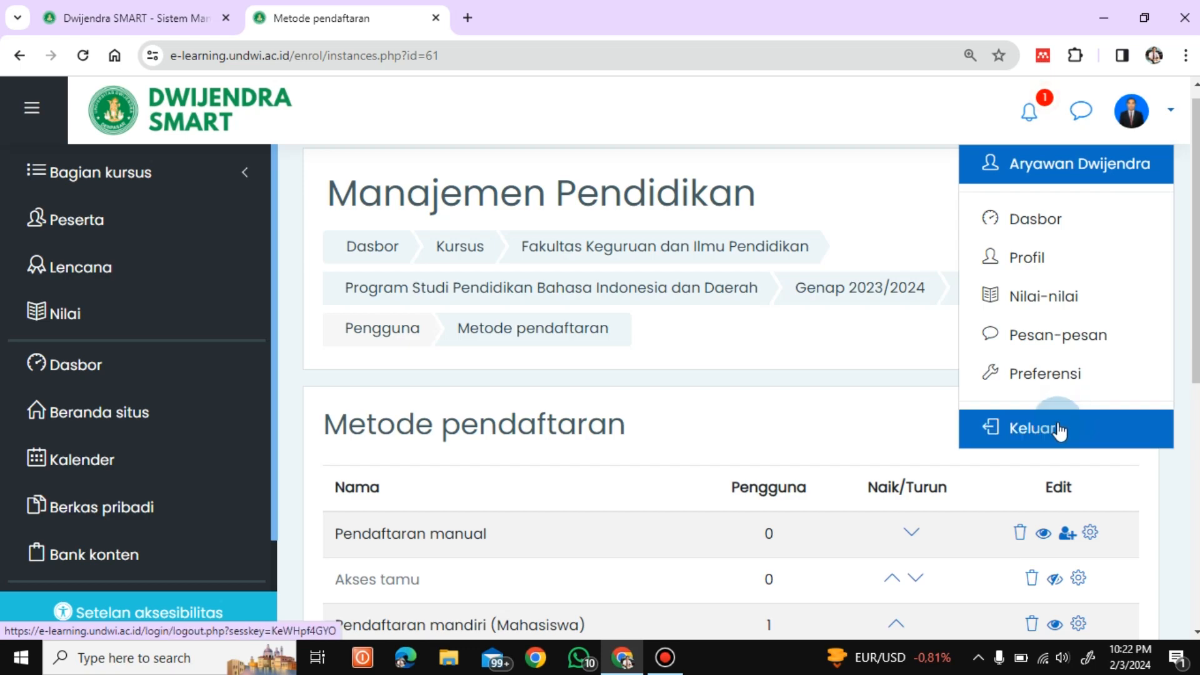
left_click(1057, 423)
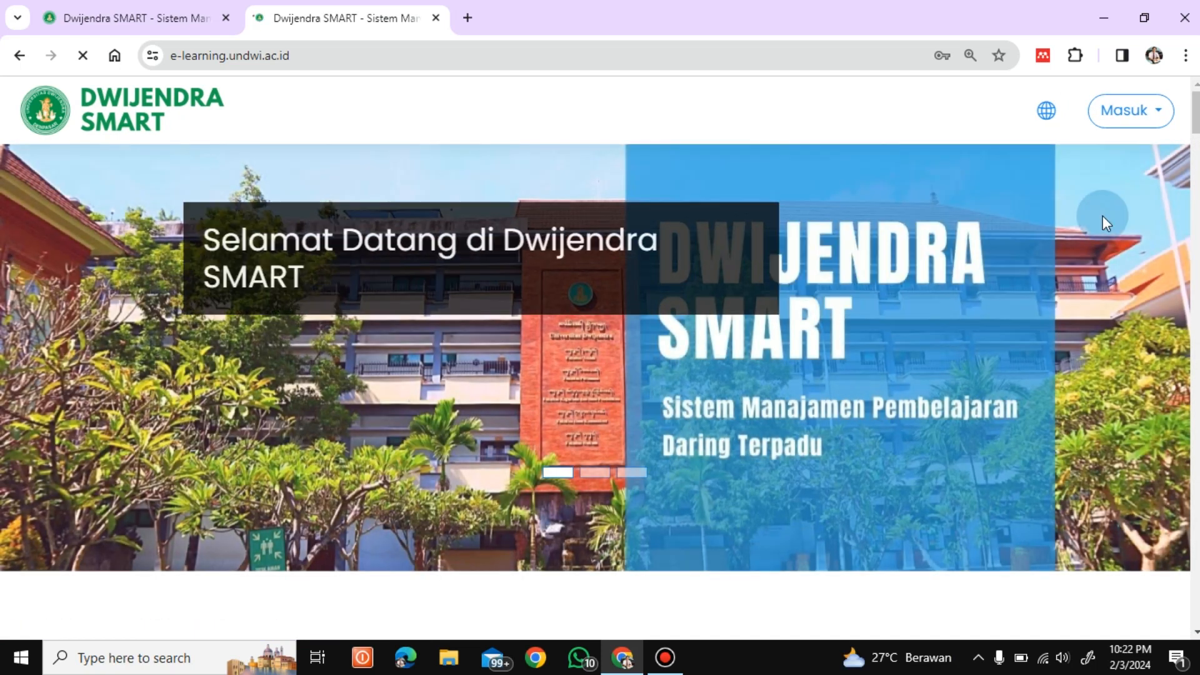
left_click(1118, 116)
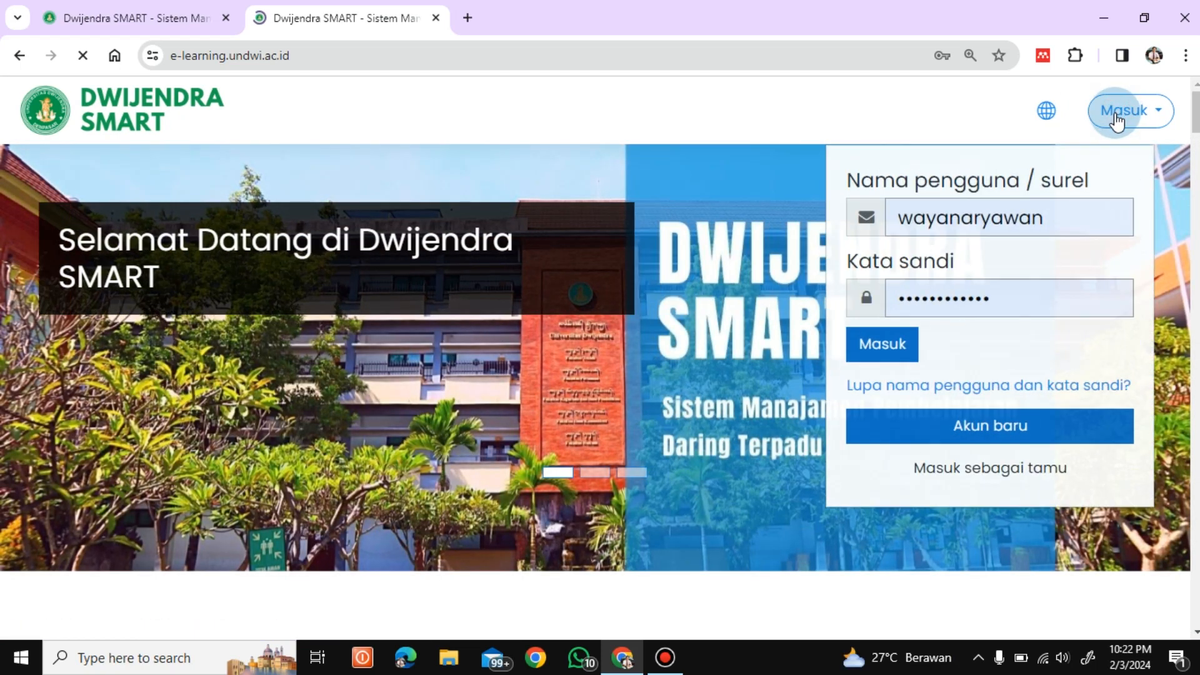
left_click(1081, 194)
left_click_drag(1048, 222, 894, 235)
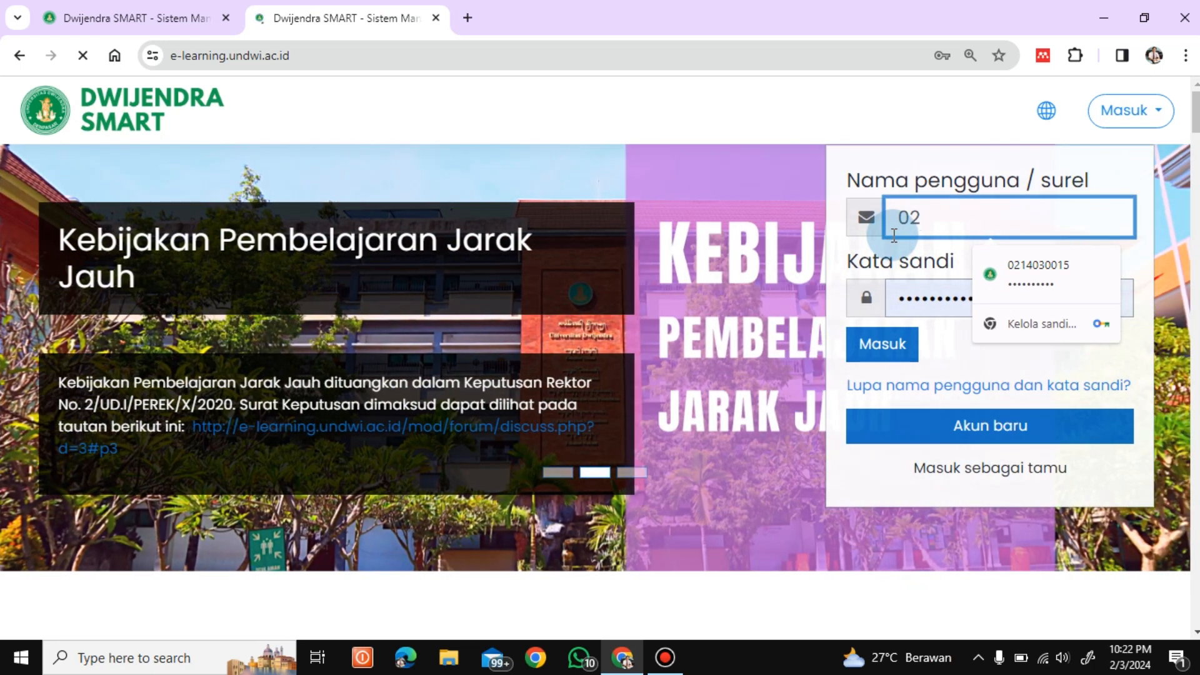
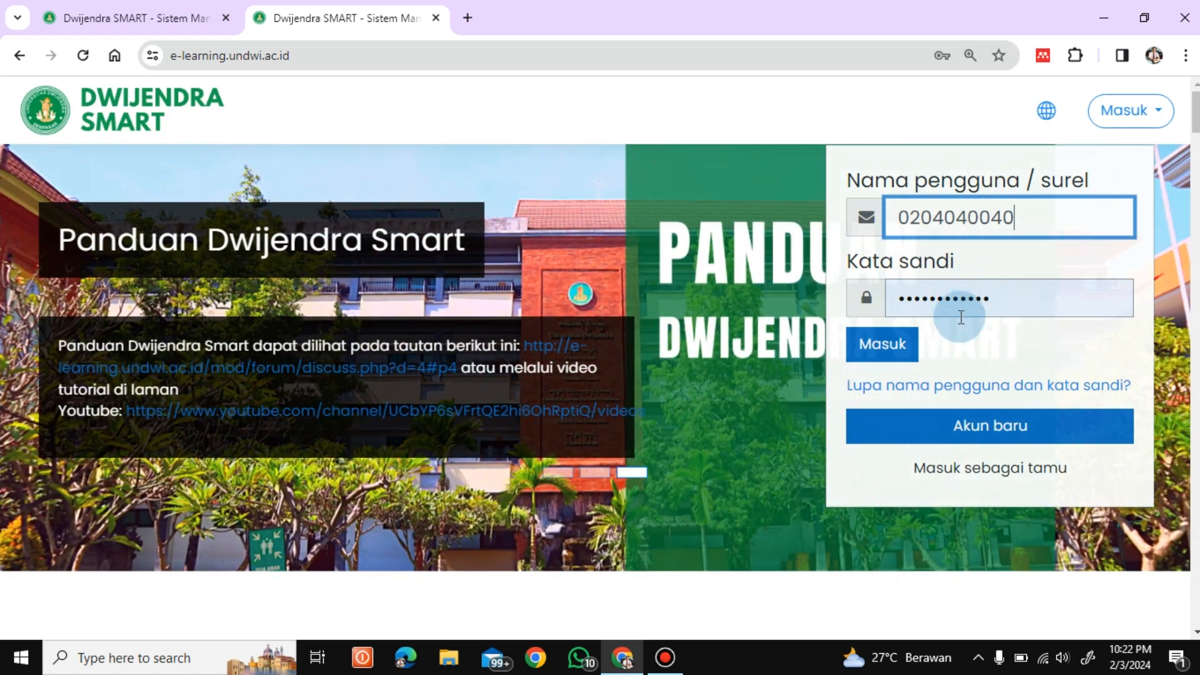
left_click(893, 348)
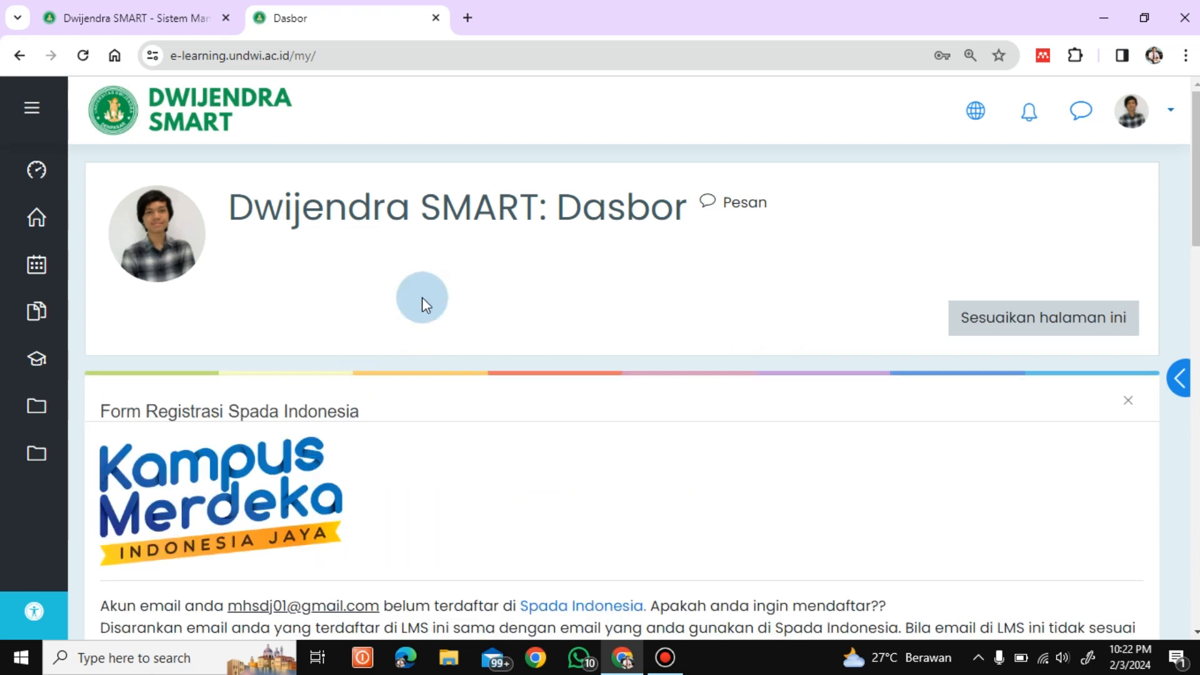
Step: Go from the student's Dasbor to the Beranda situs home page
scroll(622, 392, "down", 8)
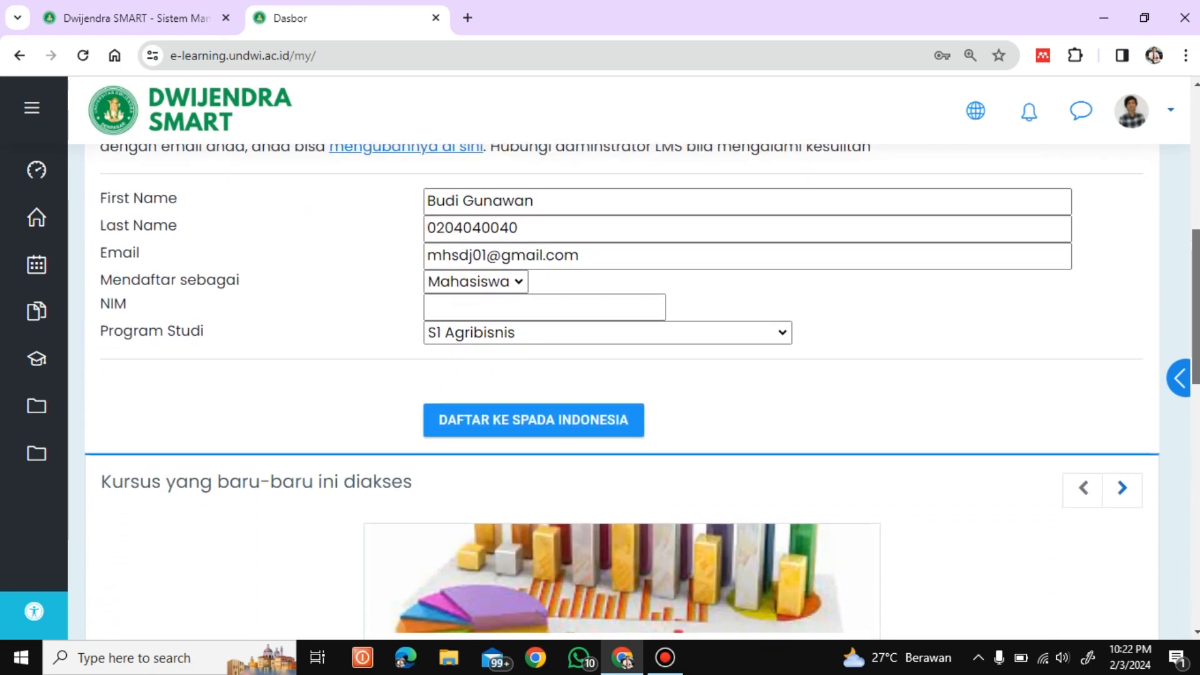
scroll(1194, 169, "up", 8)
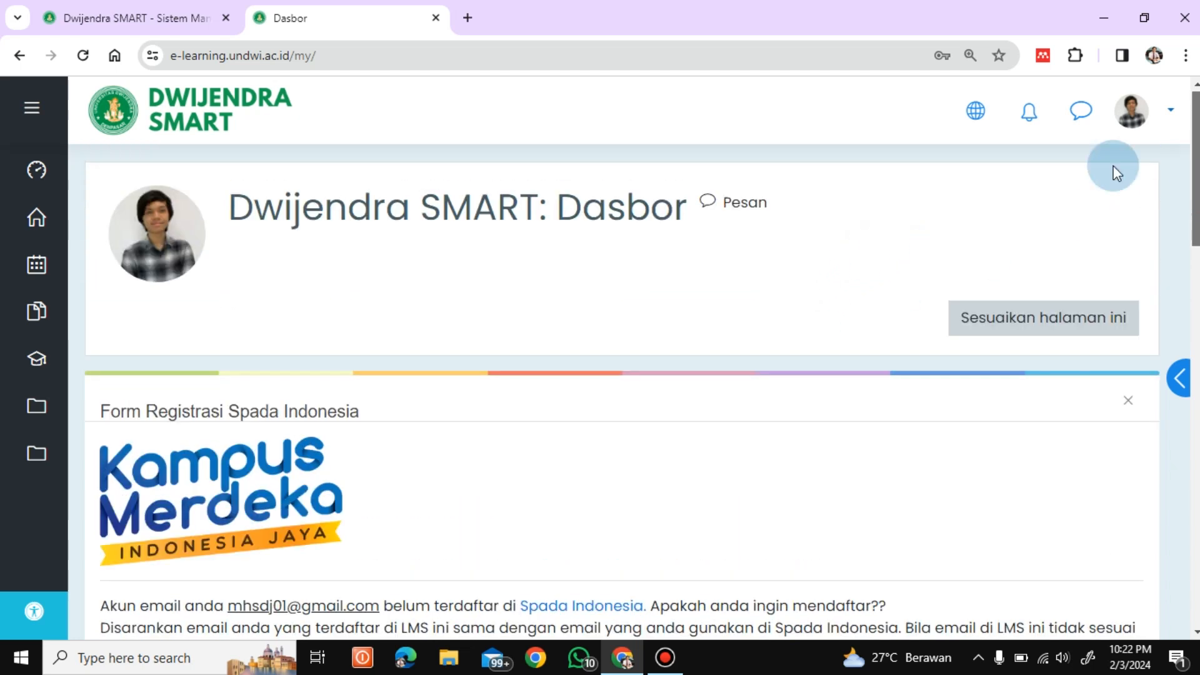
left_click(1171, 115)
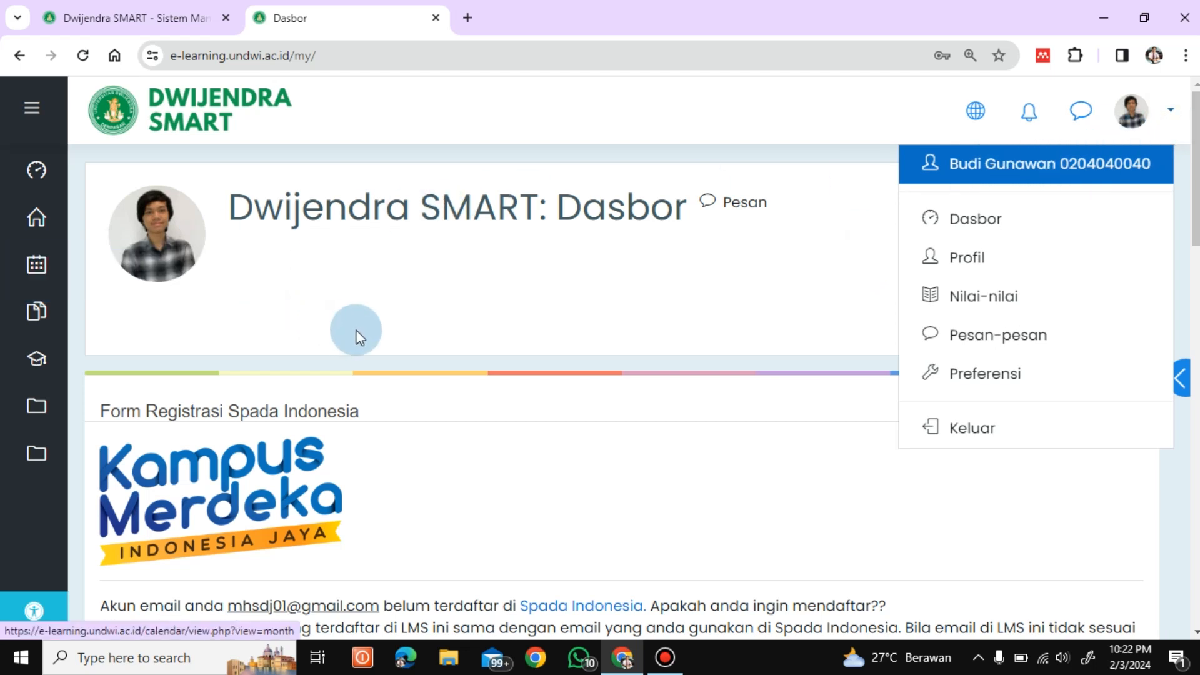
left_click(37, 220)
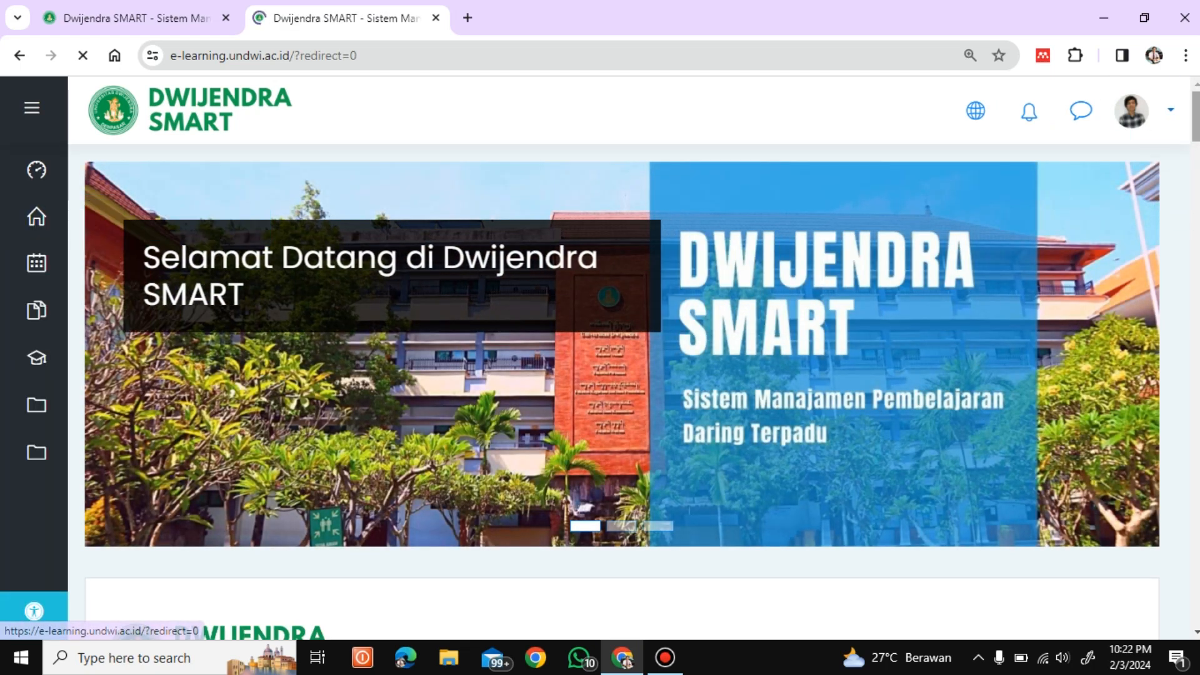
Step: Browse Fakultas Keguruan dan Ilmu Pendidikan > Bahasa Indonesia dan Daerah to the Genap 2023/2024 category
scroll(267, 594, "down", 20)
scroll(267, 594, "down", 15)
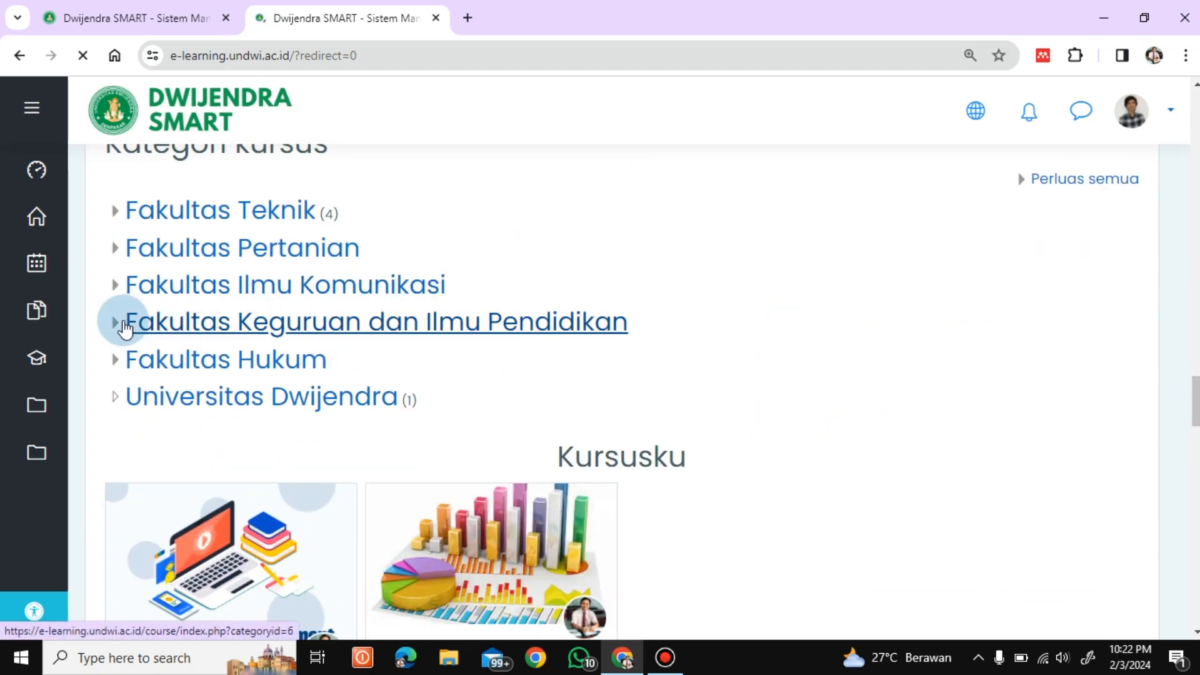
left_click(116, 321)
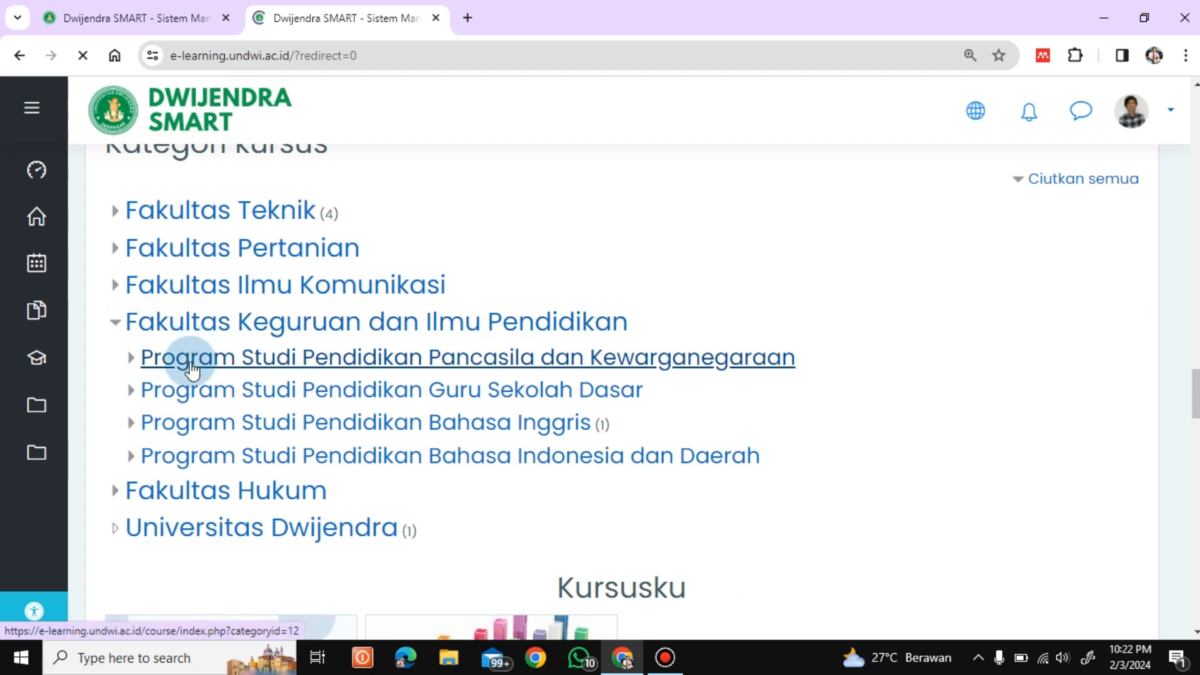
left_click(132, 457)
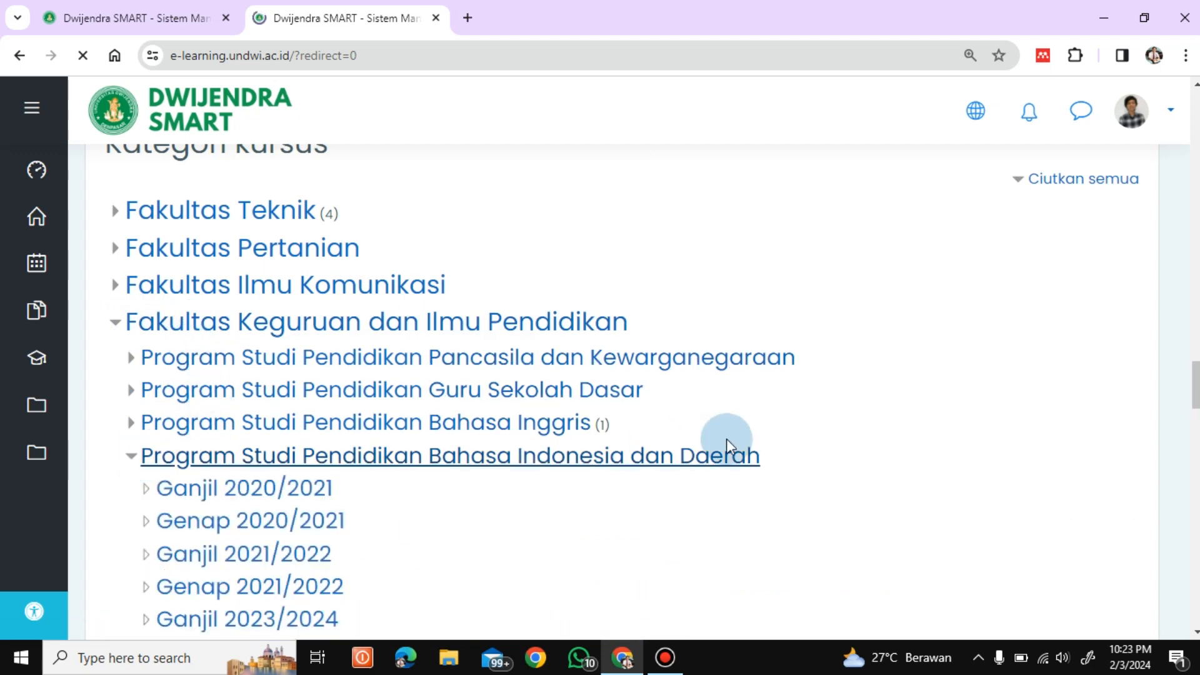
scroll(508, 373, "down", 5)
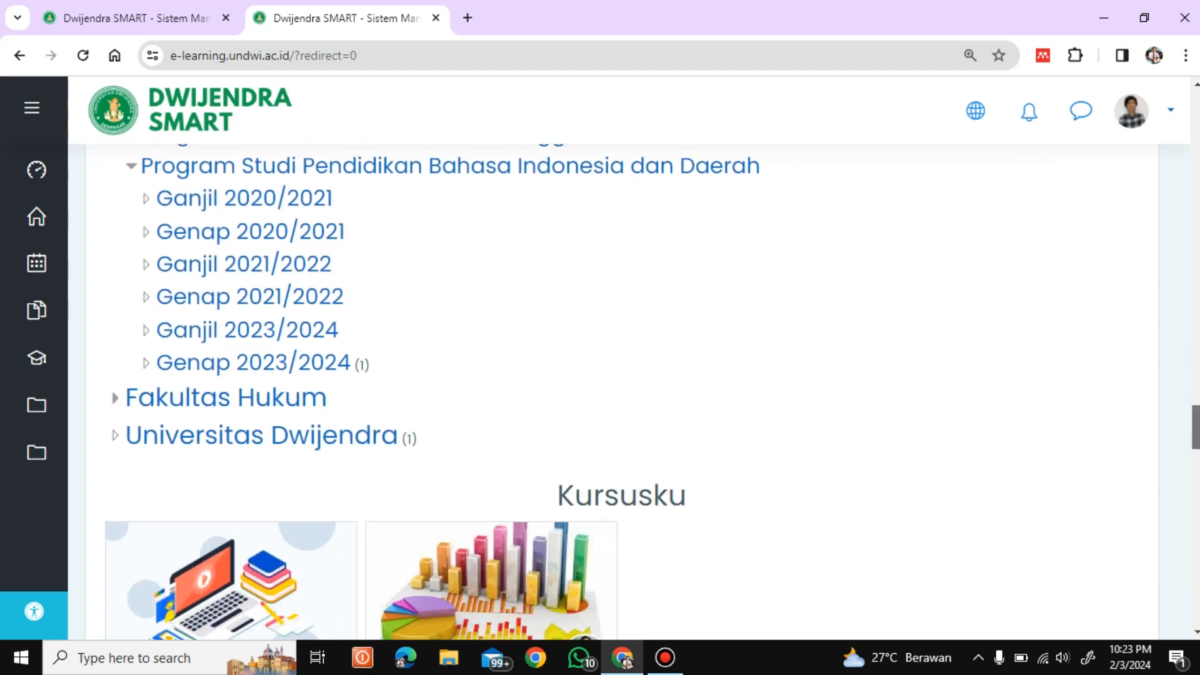
left_click(224, 362)
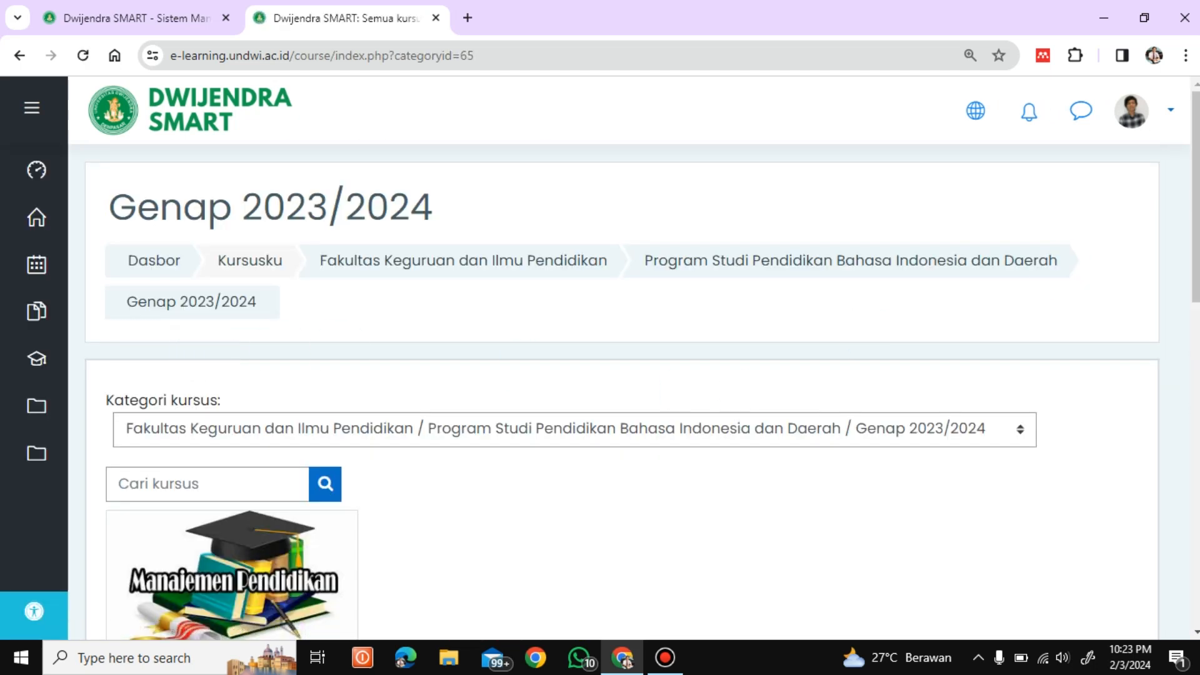
scroll(622, 387, "down", 9)
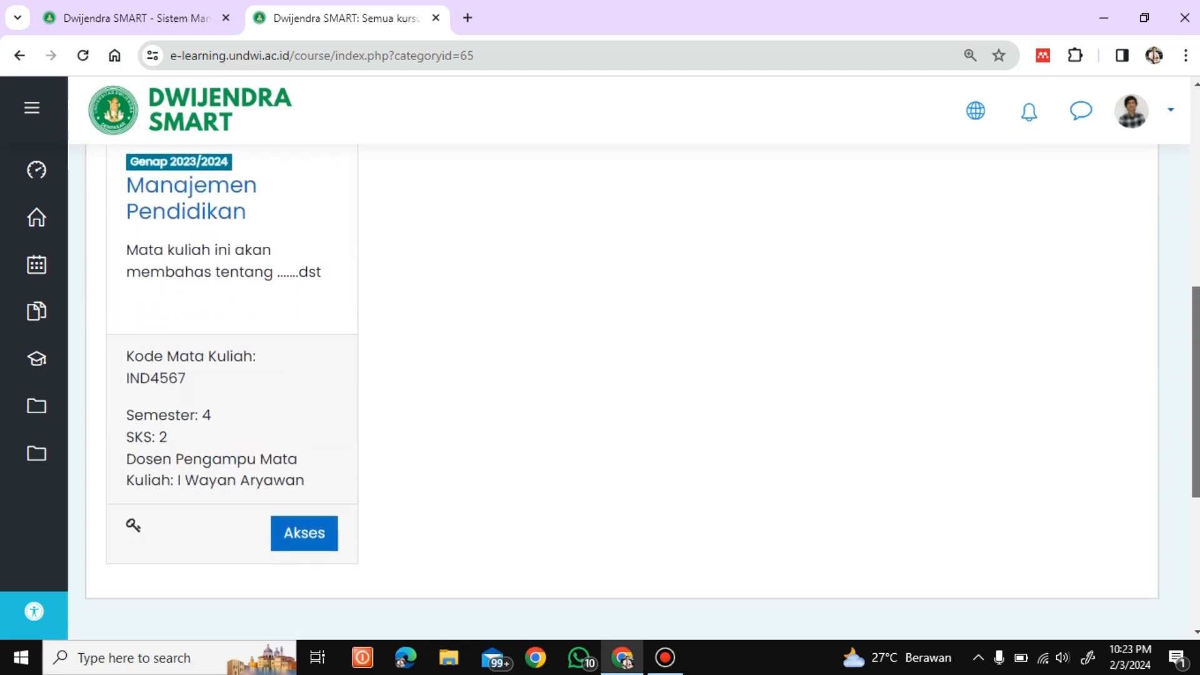
scroll(1191, 462, "down", 5)
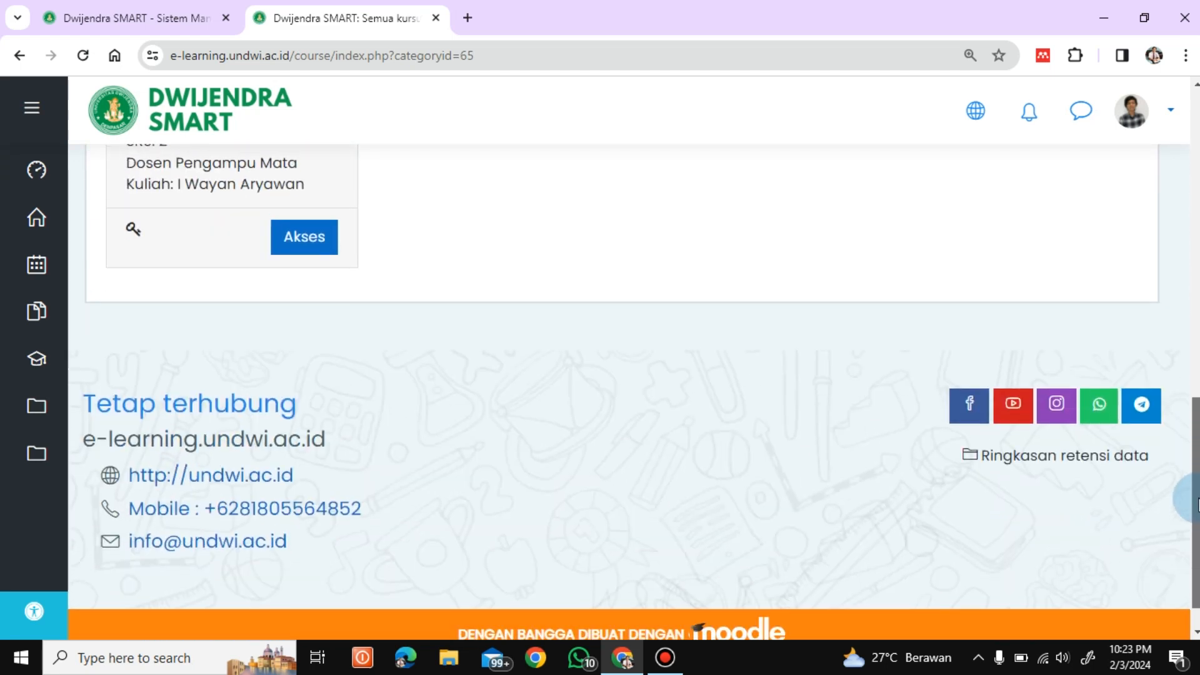
scroll(1190, 463, "up", 8)
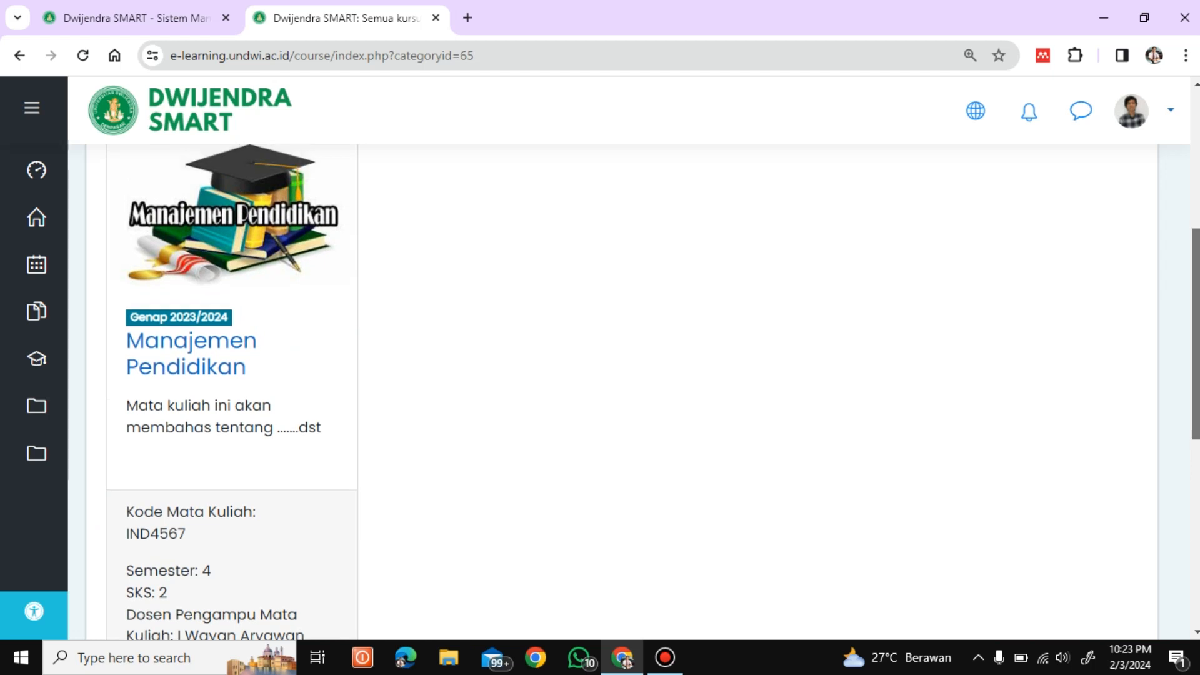
scroll(622, 387, "down", 5)
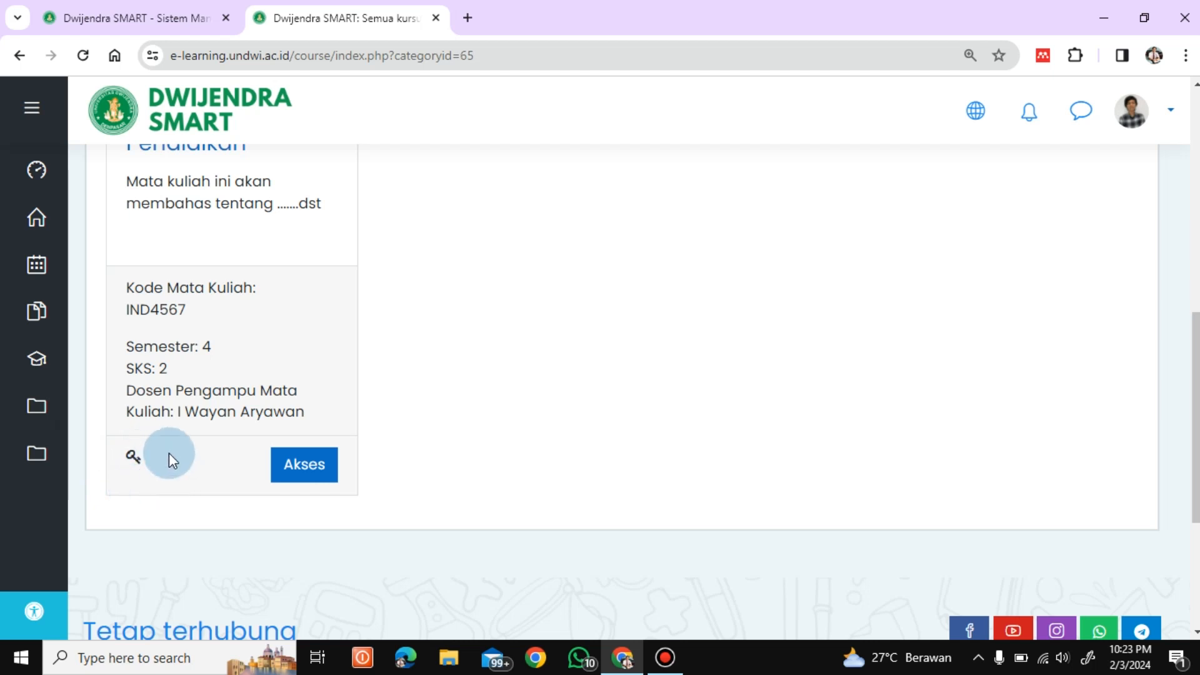
Step: Open Manajemen Pendidikan's enrolment options, enter the enrolment key and submit Daftarkan saya
left_click(301, 477)
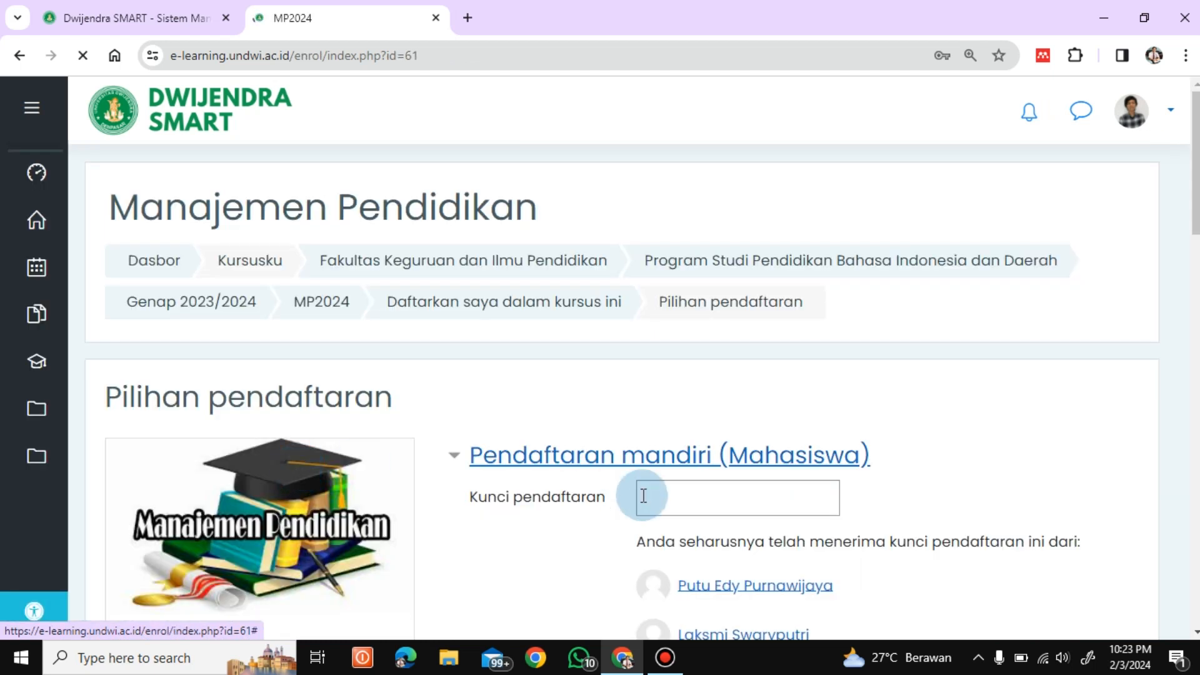
scroll(1193, 210, "down", 3)
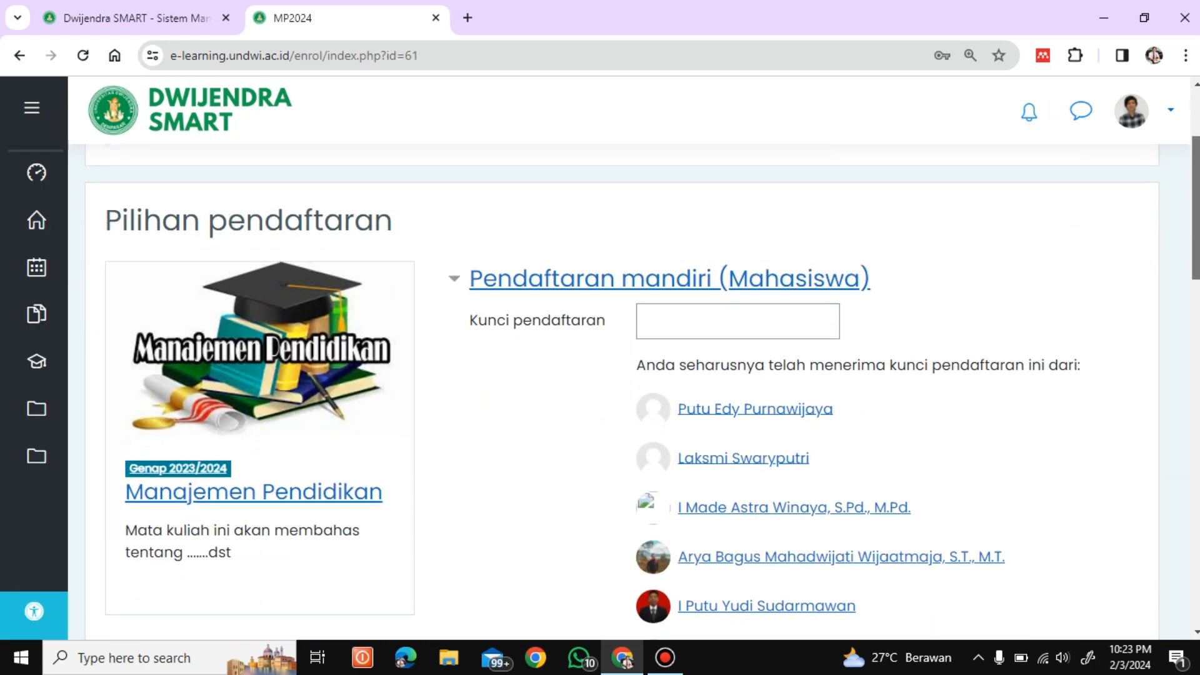
scroll(740, 388, "down", 1)
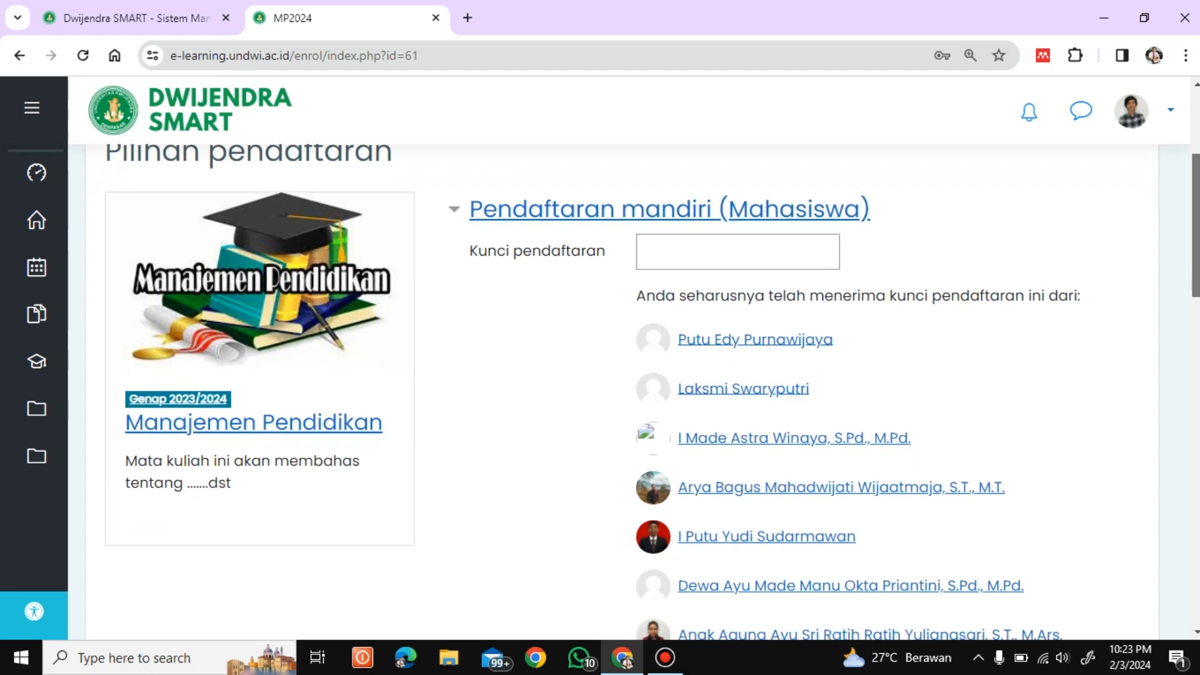
left_click(659, 260)
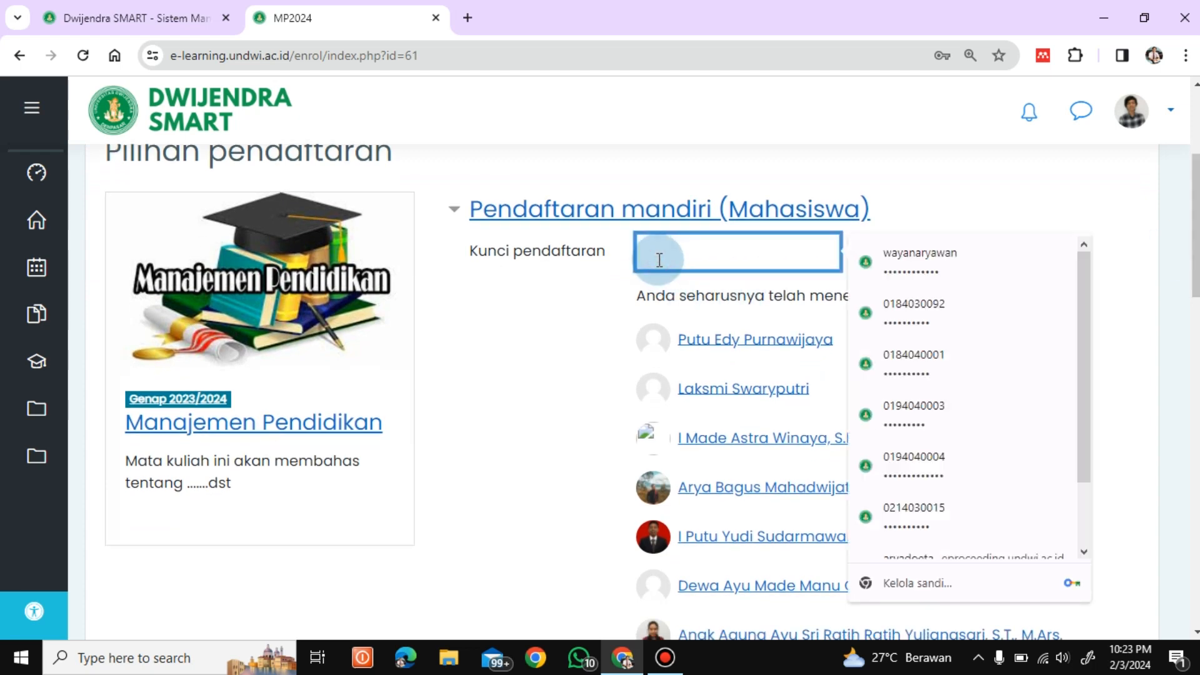
type("••")
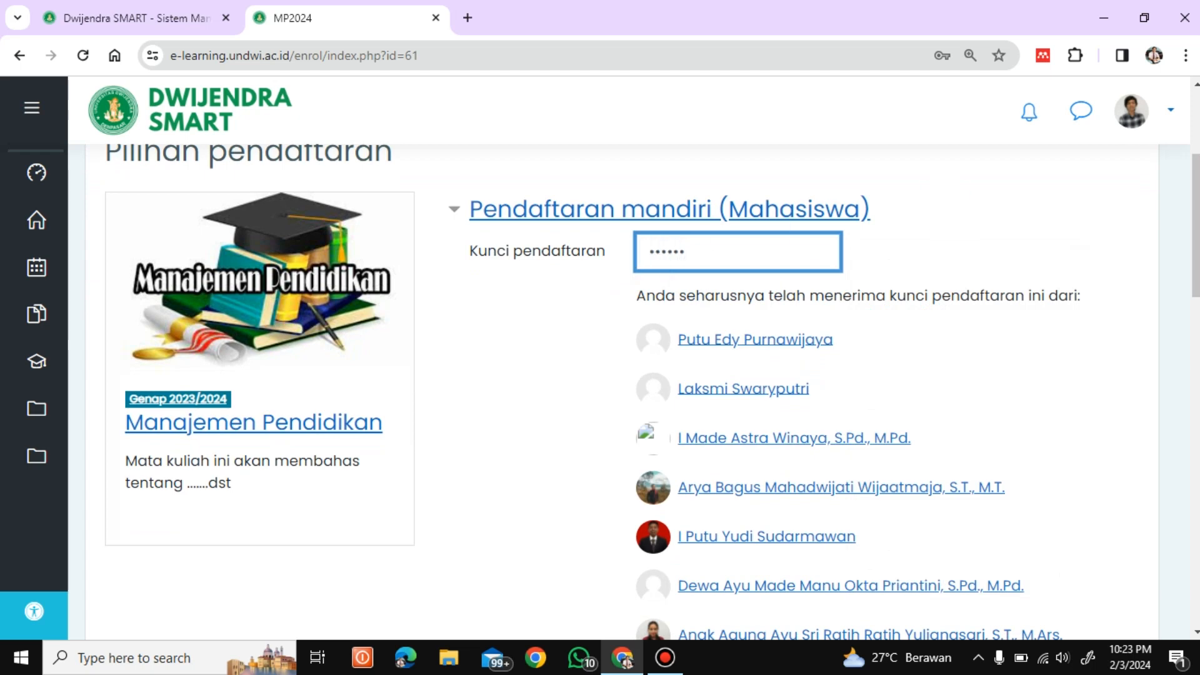
scroll(809, 473, "down", 15)
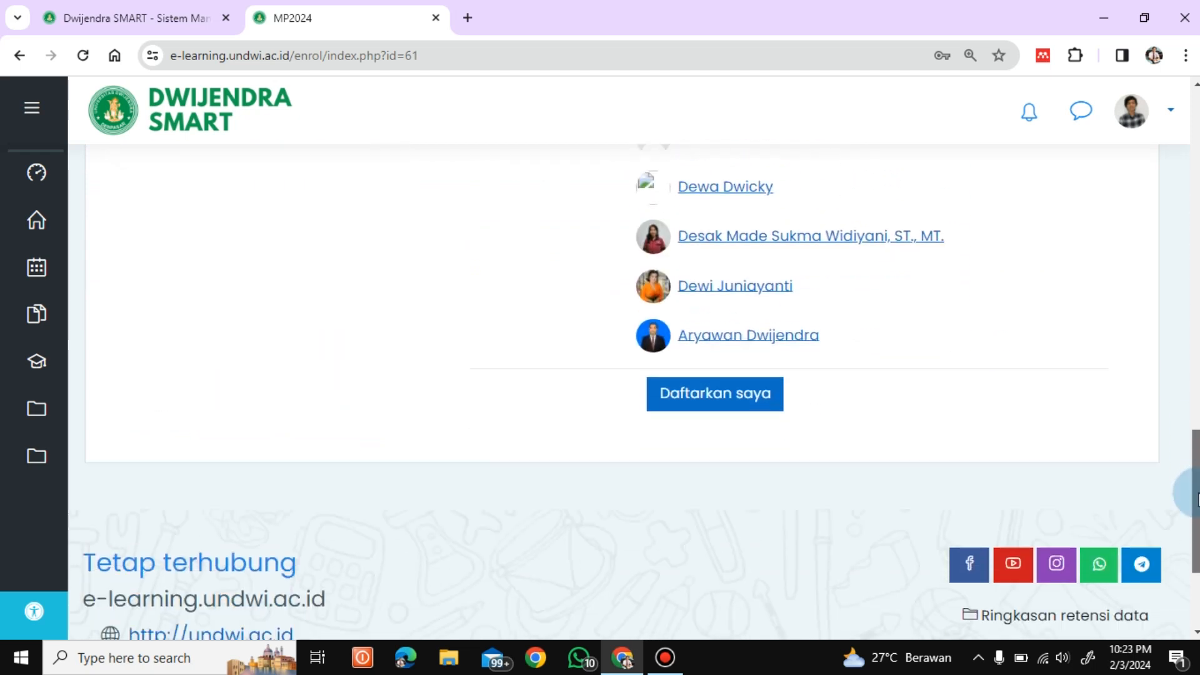
left_click(690, 382)
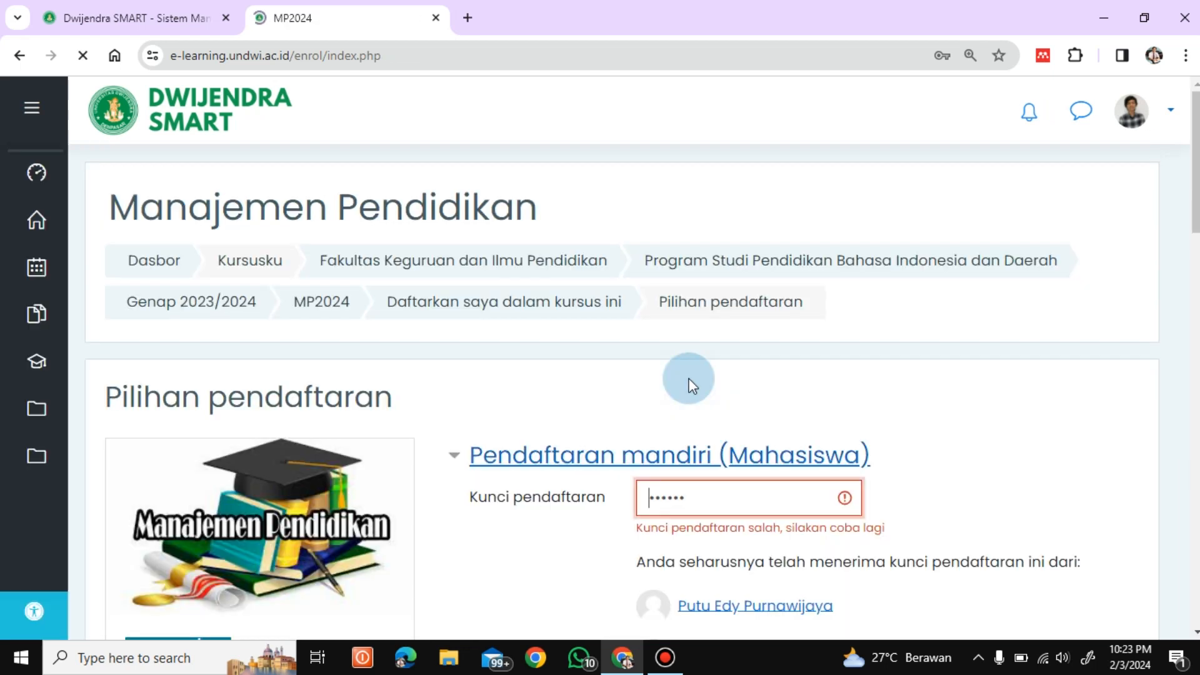
Step: Fix the rejected Kunci pendaftaran entry and resubmit it with Daftarkan saya
left_click(797, 502)
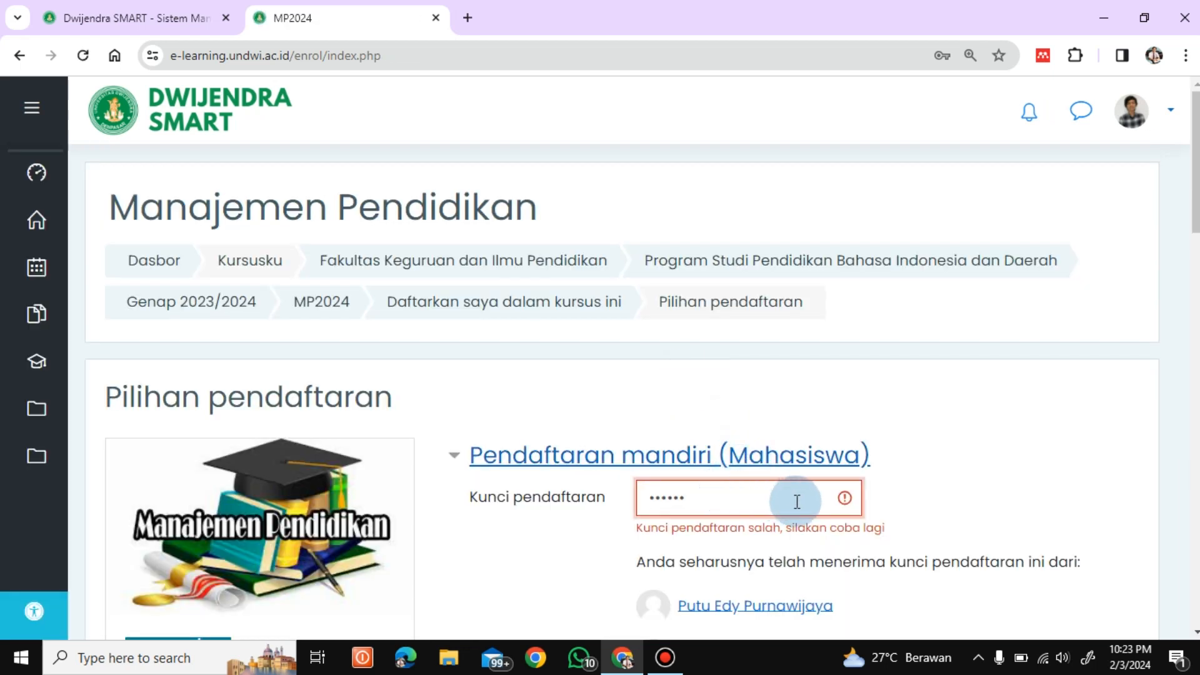
left_click(705, 499)
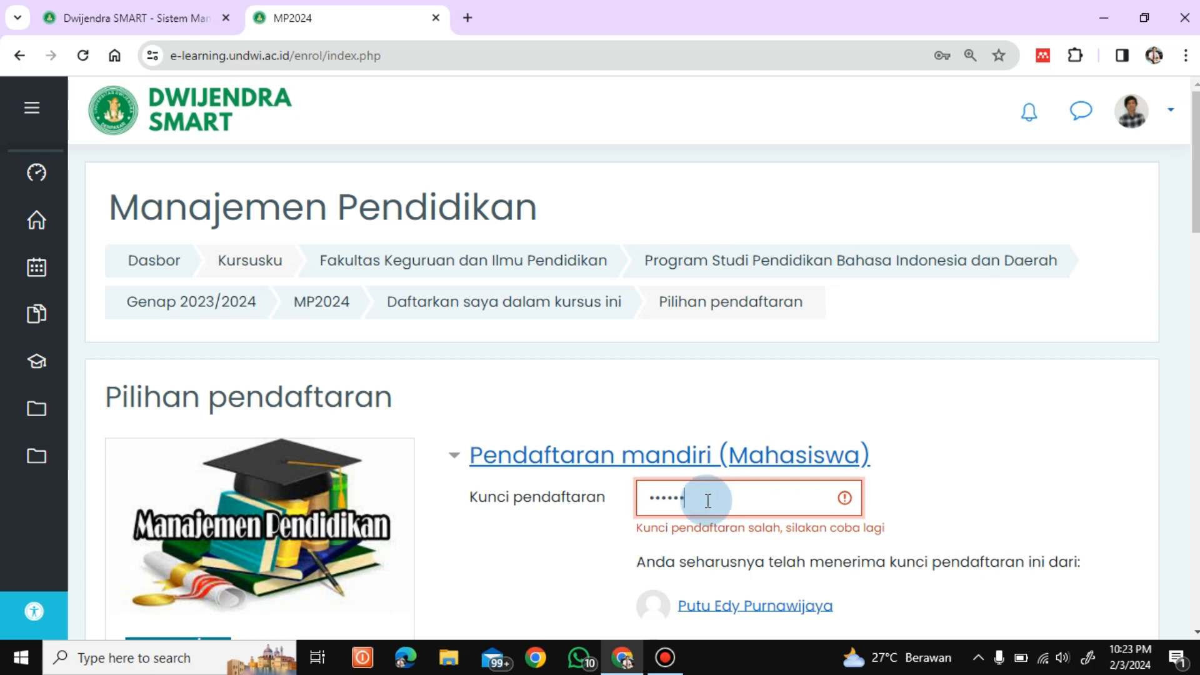
scroll(707, 500, "down", 7)
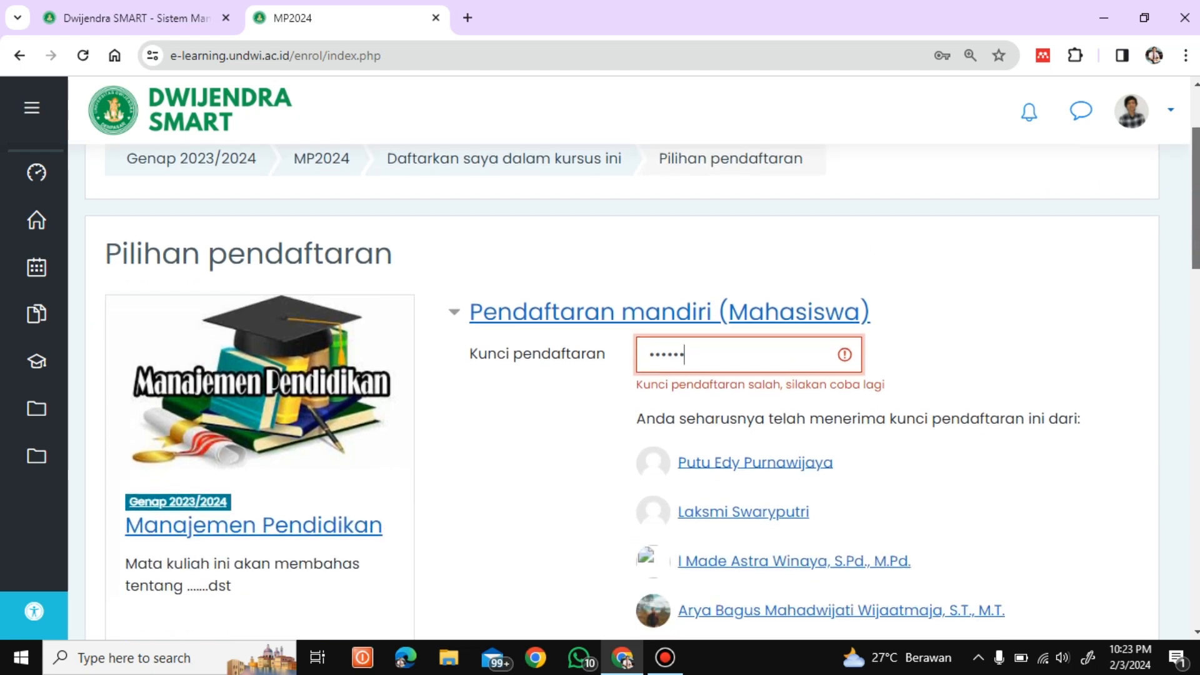
left_click_drag(1195, 329, 1187, 532)
left_click(714, 497)
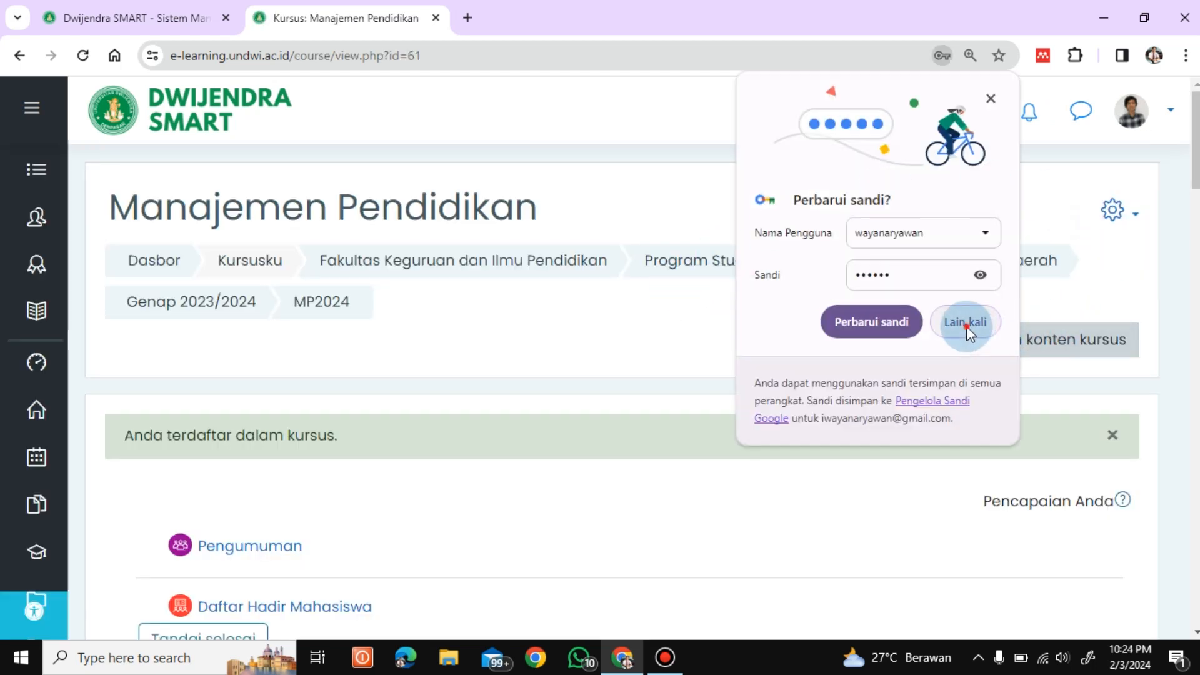
Step: Dismiss the browser's password prompt and review the course's Pengumuman and Daftar Hadir Mahasiswa items
left_click(966, 324)
scroll(1192, 160, "down", 1)
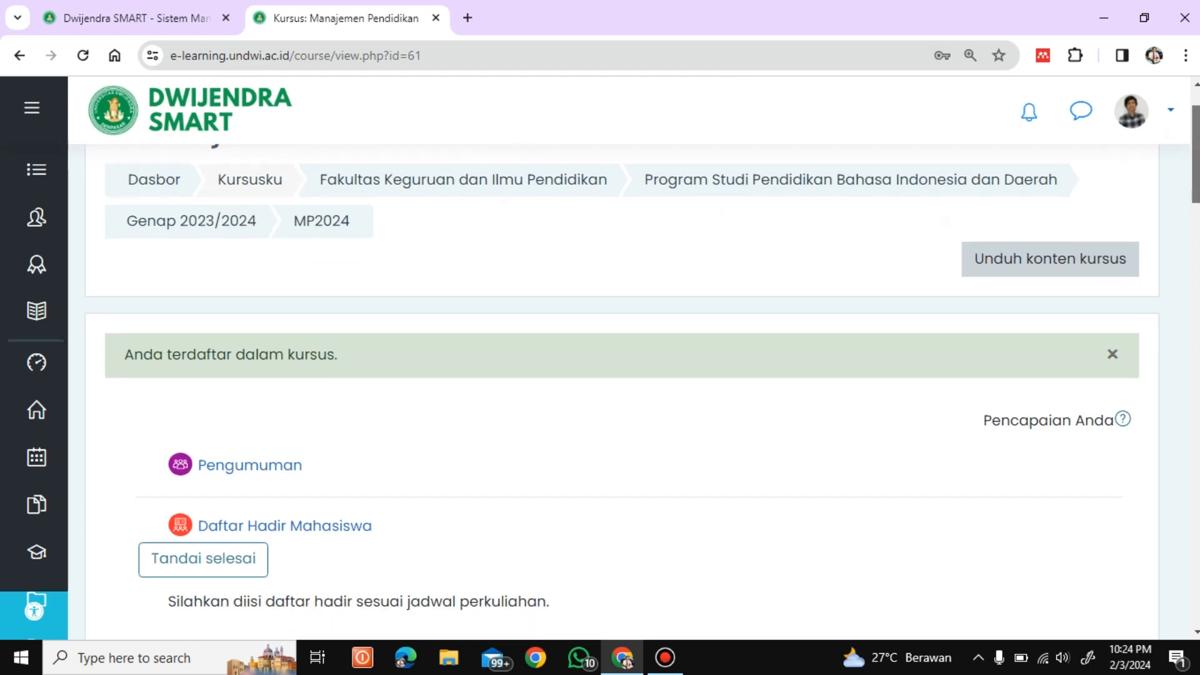
scroll(1192, 147, "up", 1)
scroll(1191, 147, "down", 2)
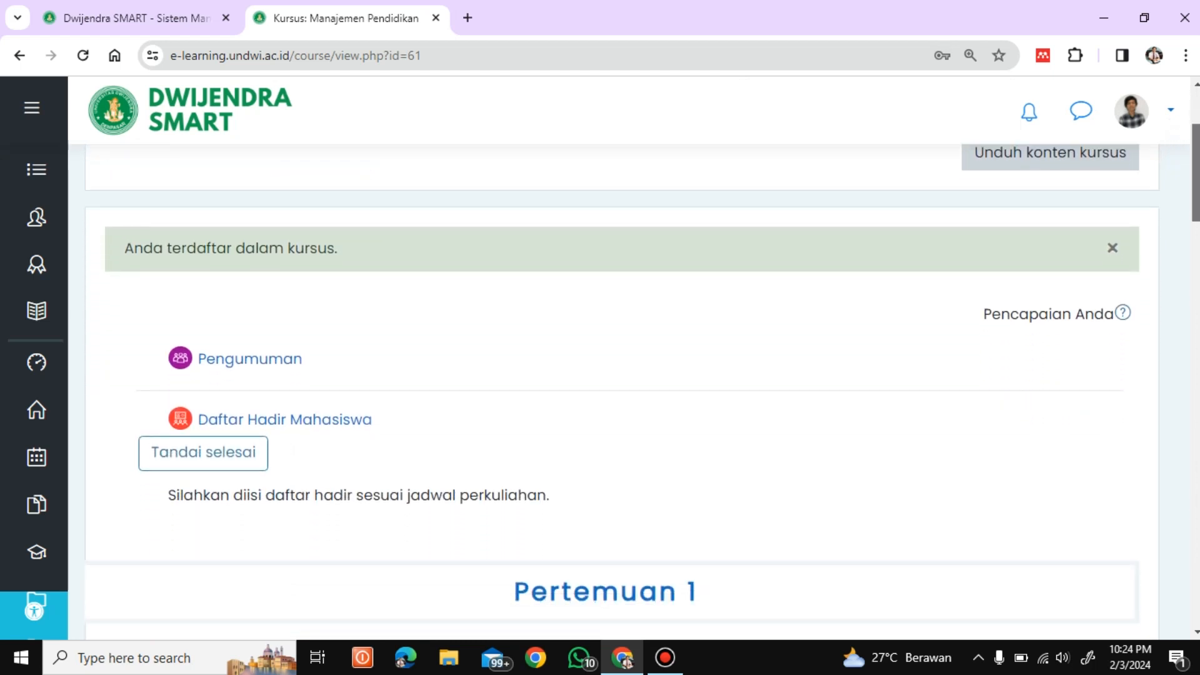
scroll(612, 375, "down", 5)
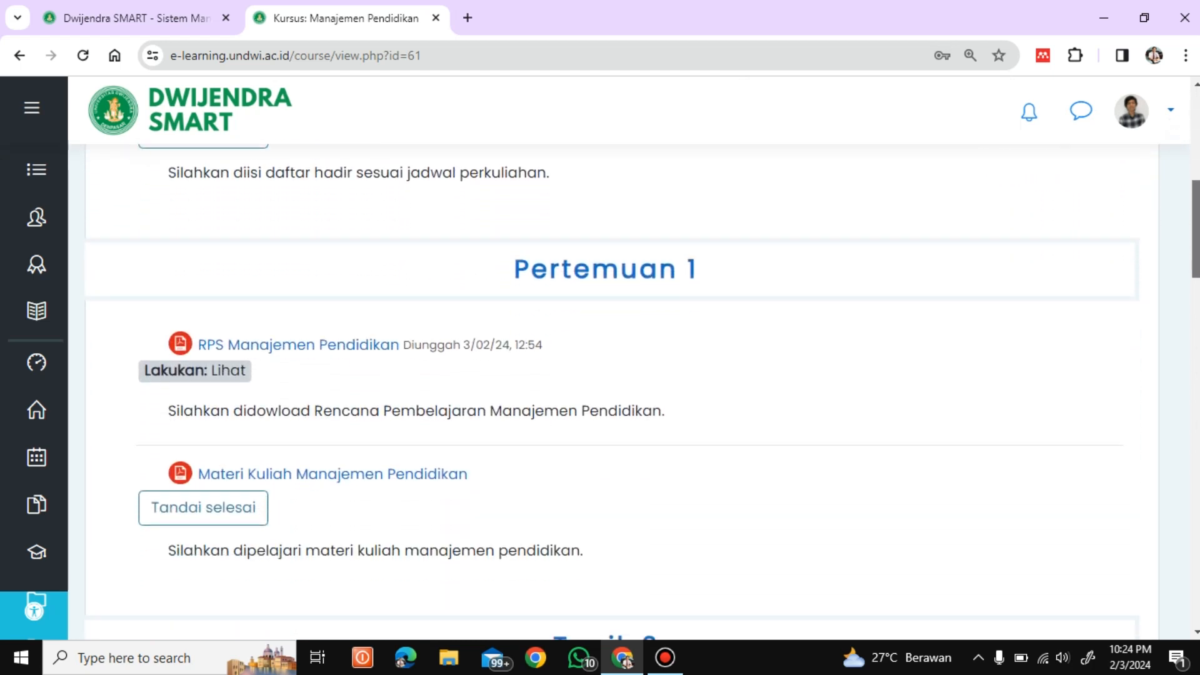
scroll(613, 375, "up", 5)
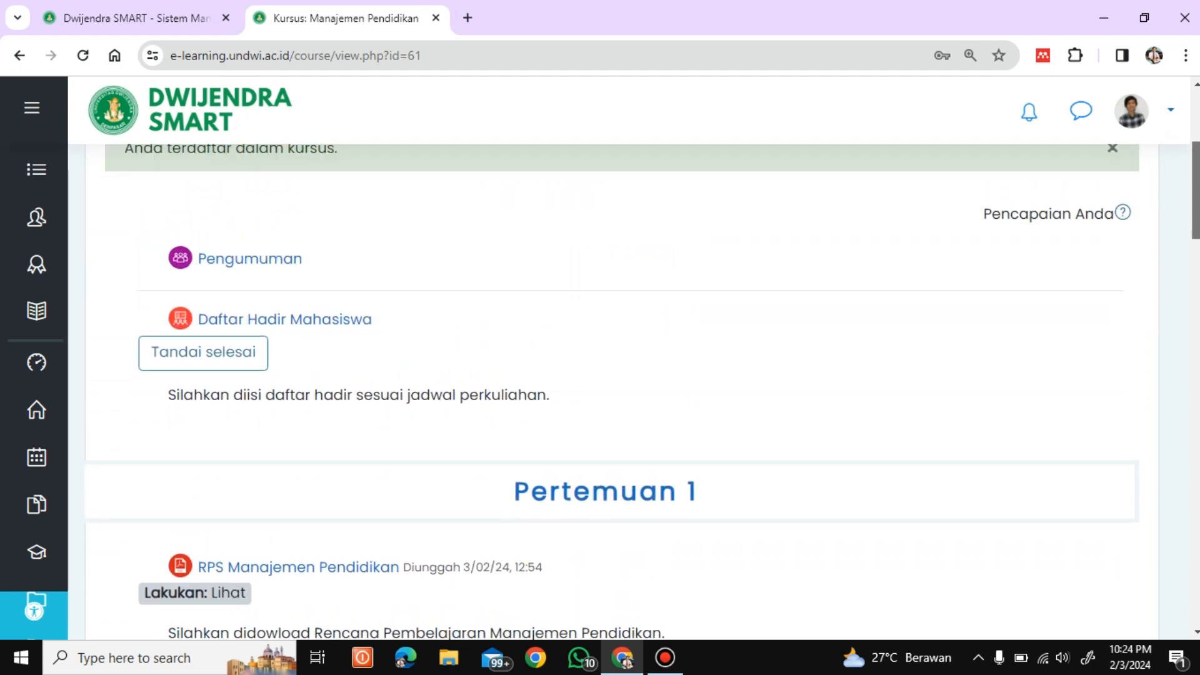
scroll(612, 375, "up", 4)
scroll(612, 375, "down", 2)
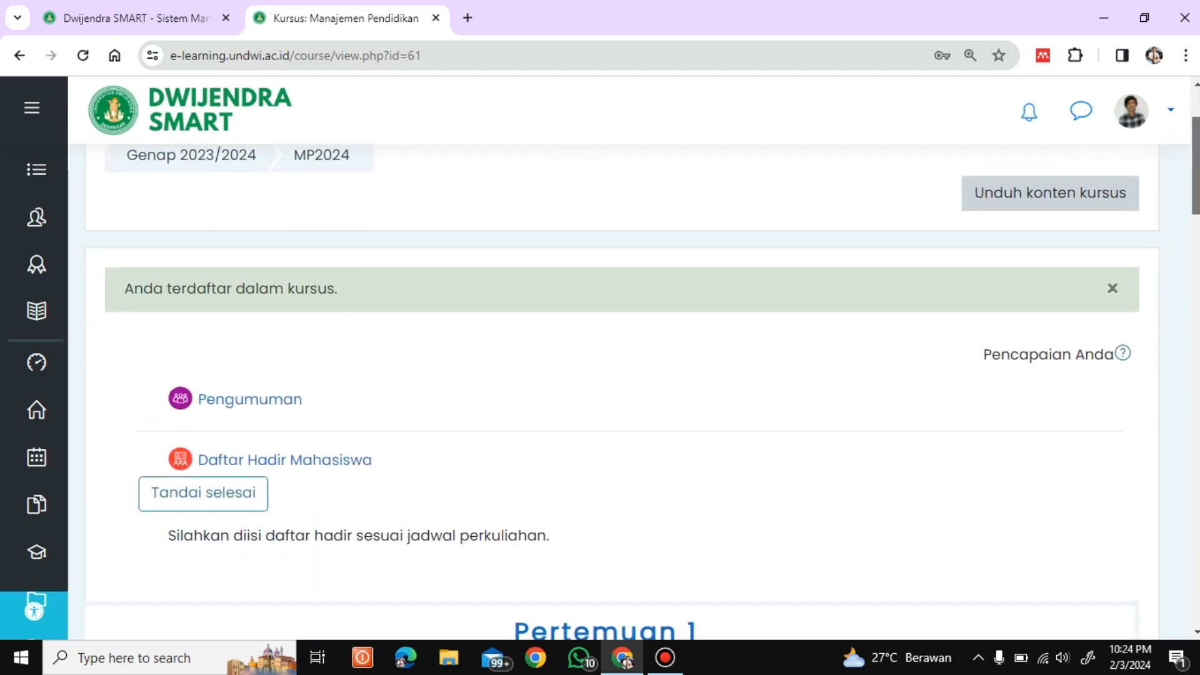
scroll(1197, 166, "up", 2)
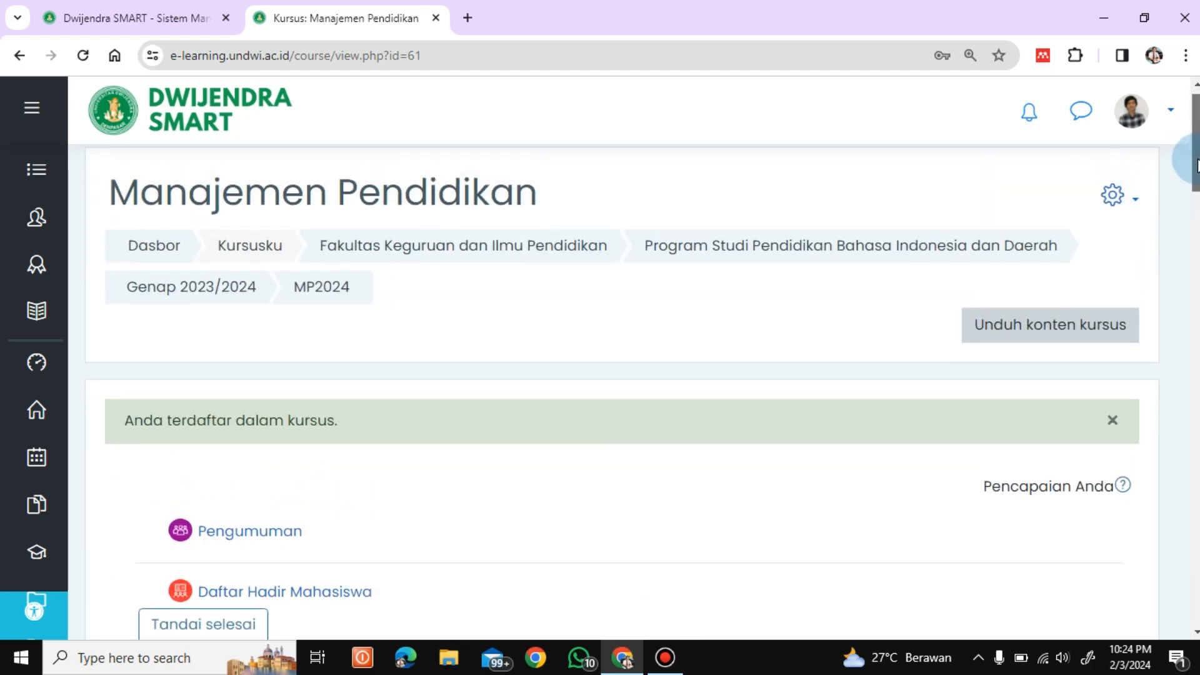
mouse_move(1197, 165)
left_mouse_down()
mouse_move(1198, 239)
mouse_move(1198, 158)
left_mouse_up()
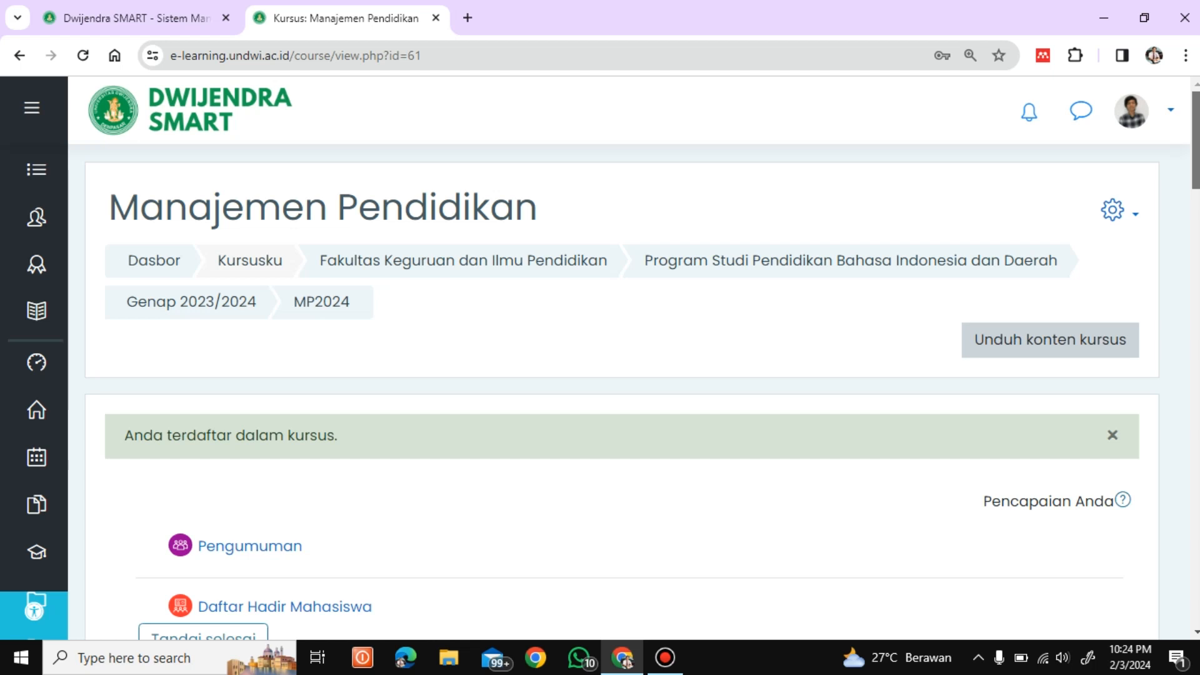
scroll(643, 365, "down", 2)
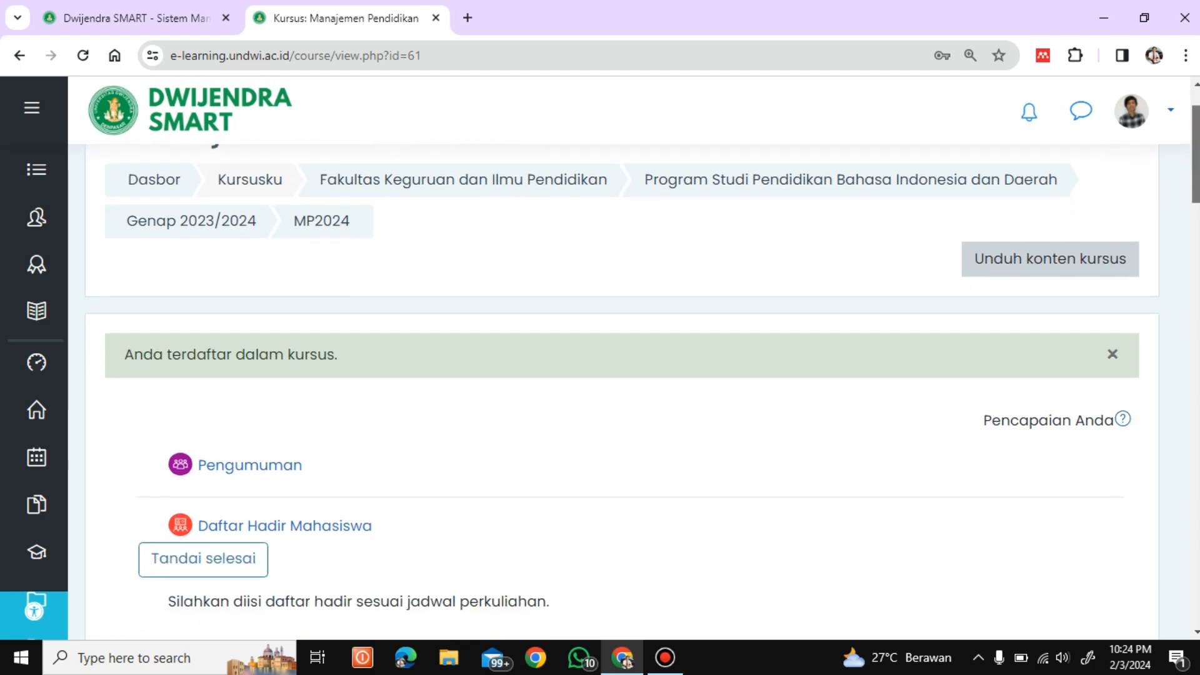
scroll(1187, 138, "up", 2)
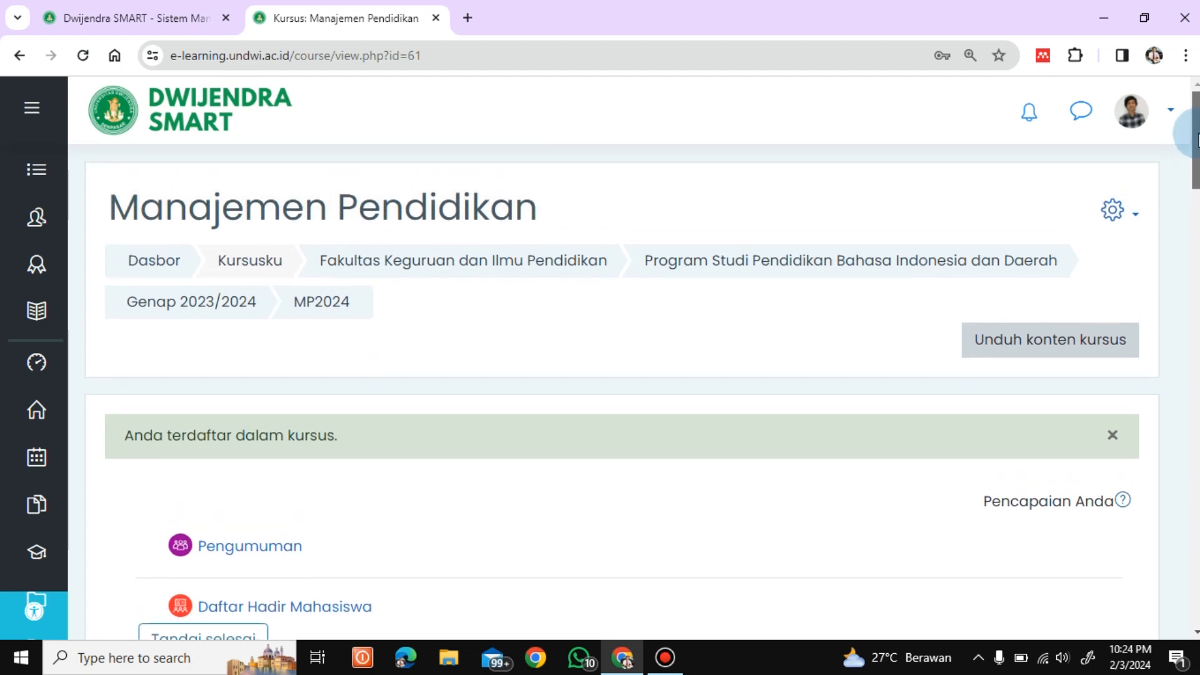
Step: Log out of the student account and log in with the administrator's ID number
left_click(1167, 112)
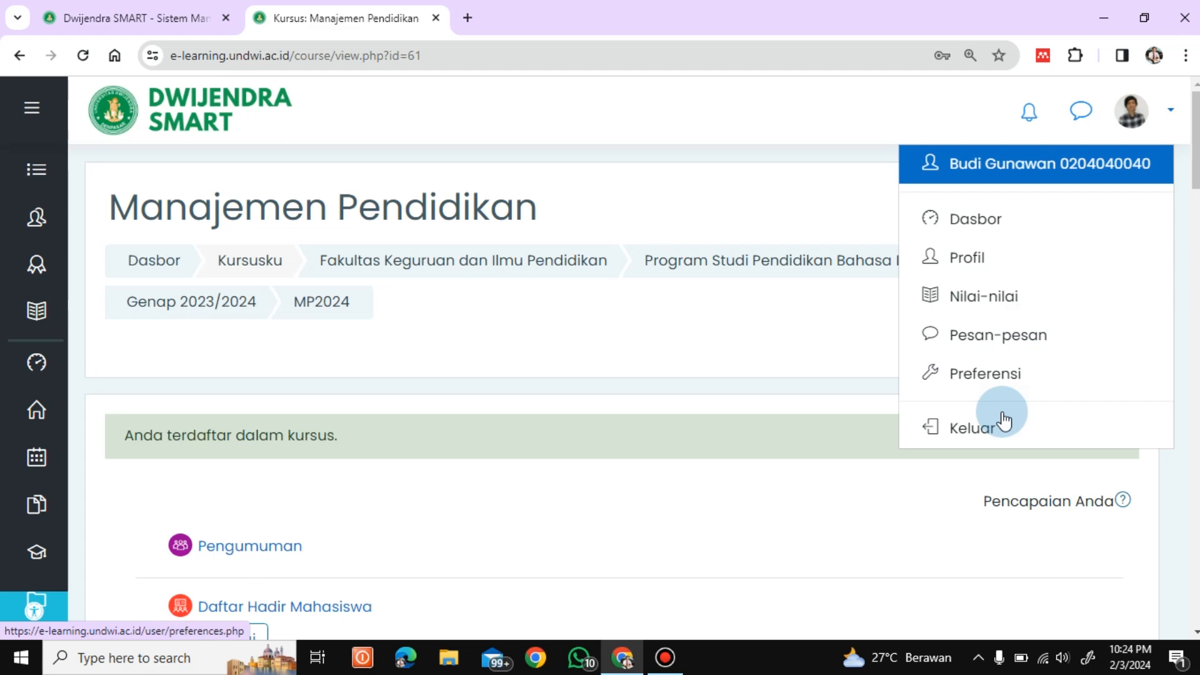
left_click(974, 428)
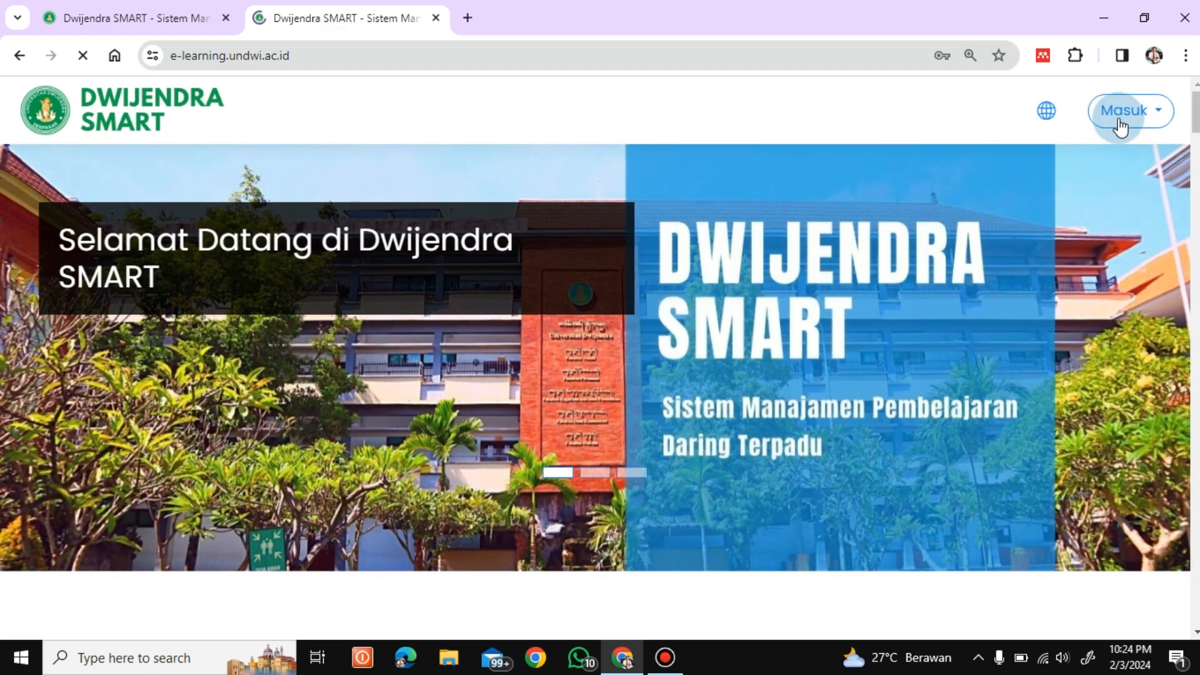
left_click(1119, 116)
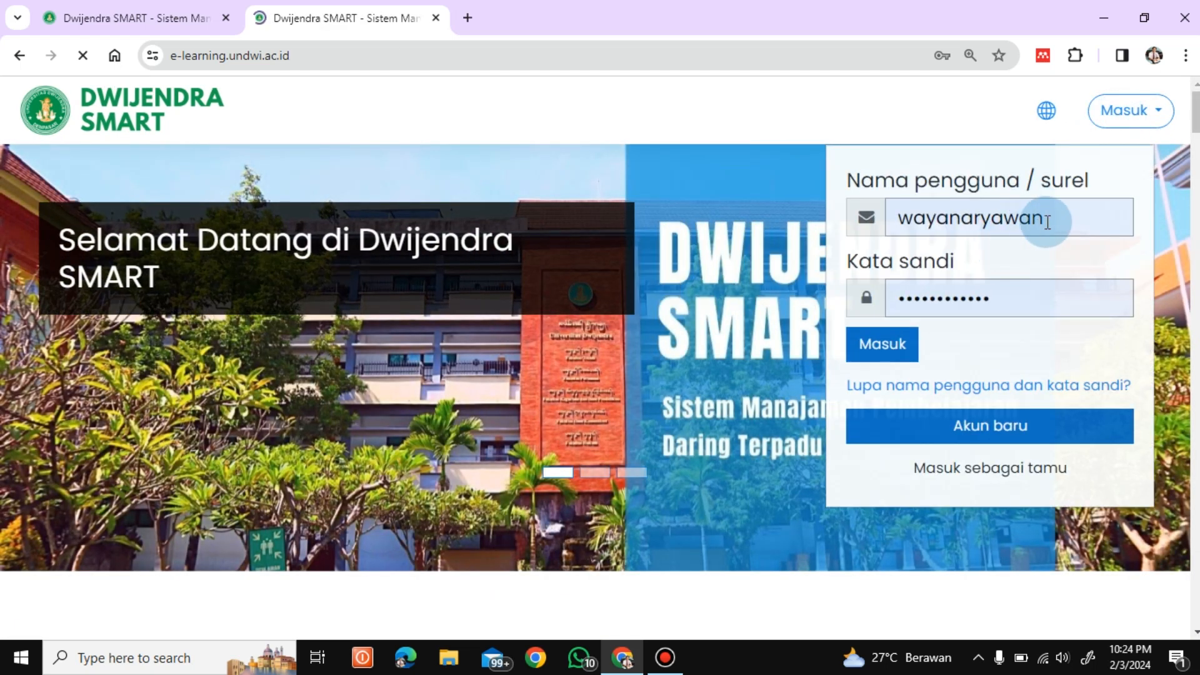
left_click_drag(1047, 219, 888, 228)
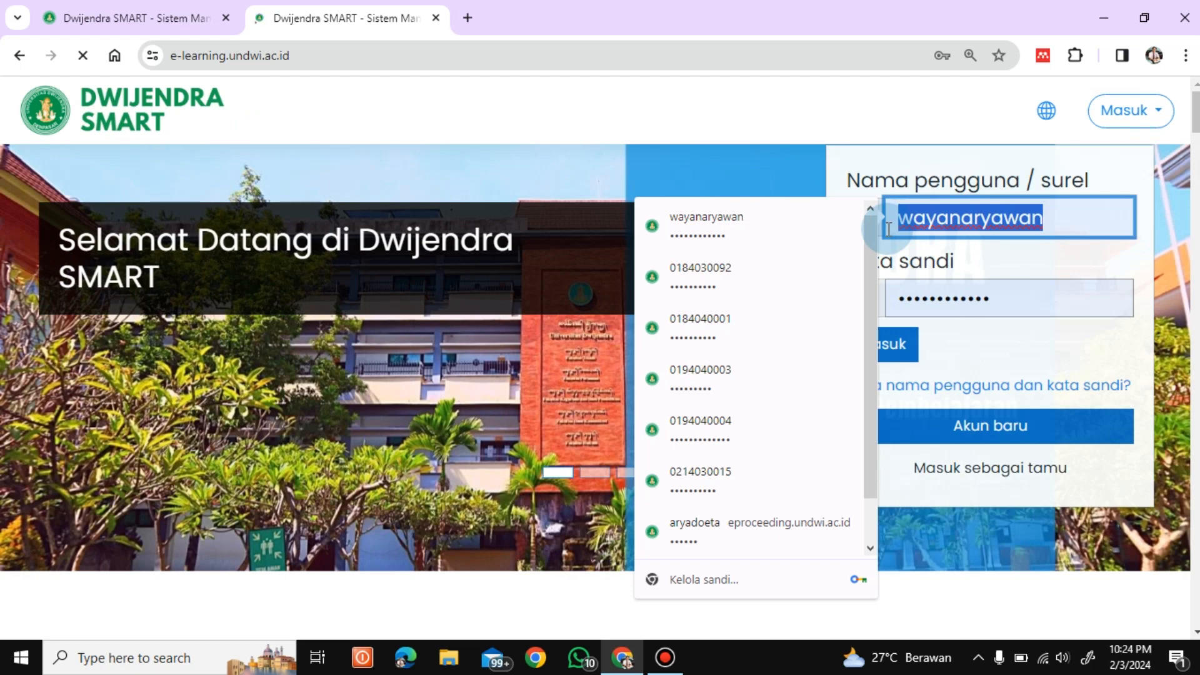
key("BackSpace")
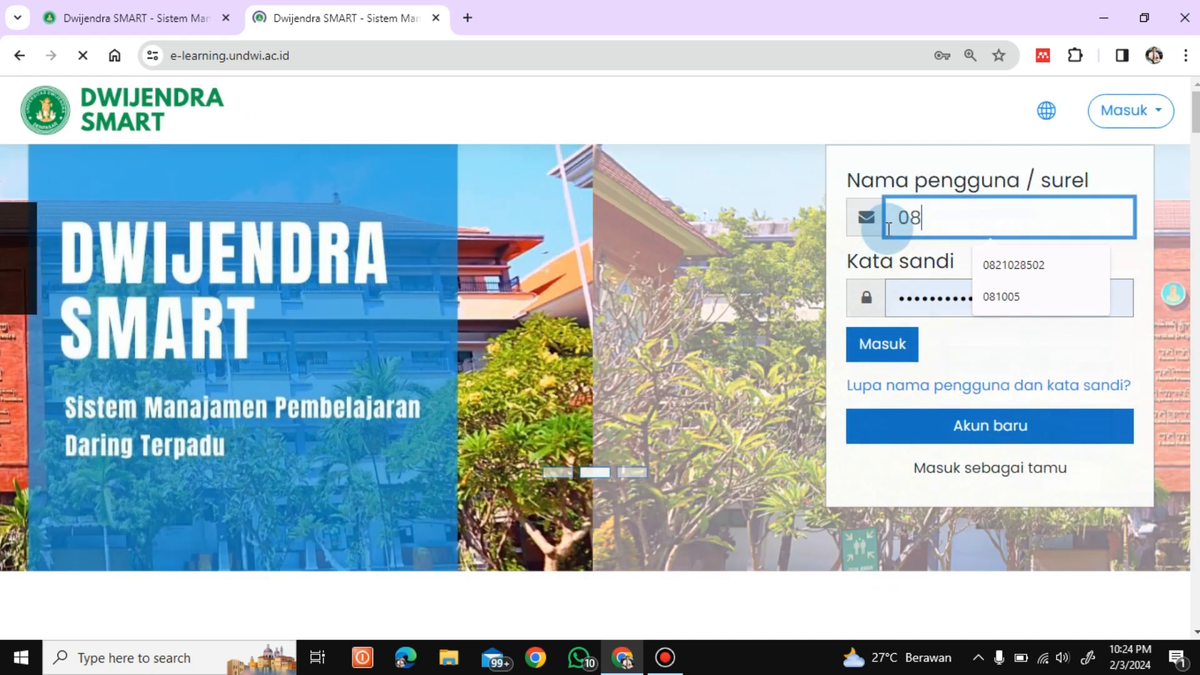
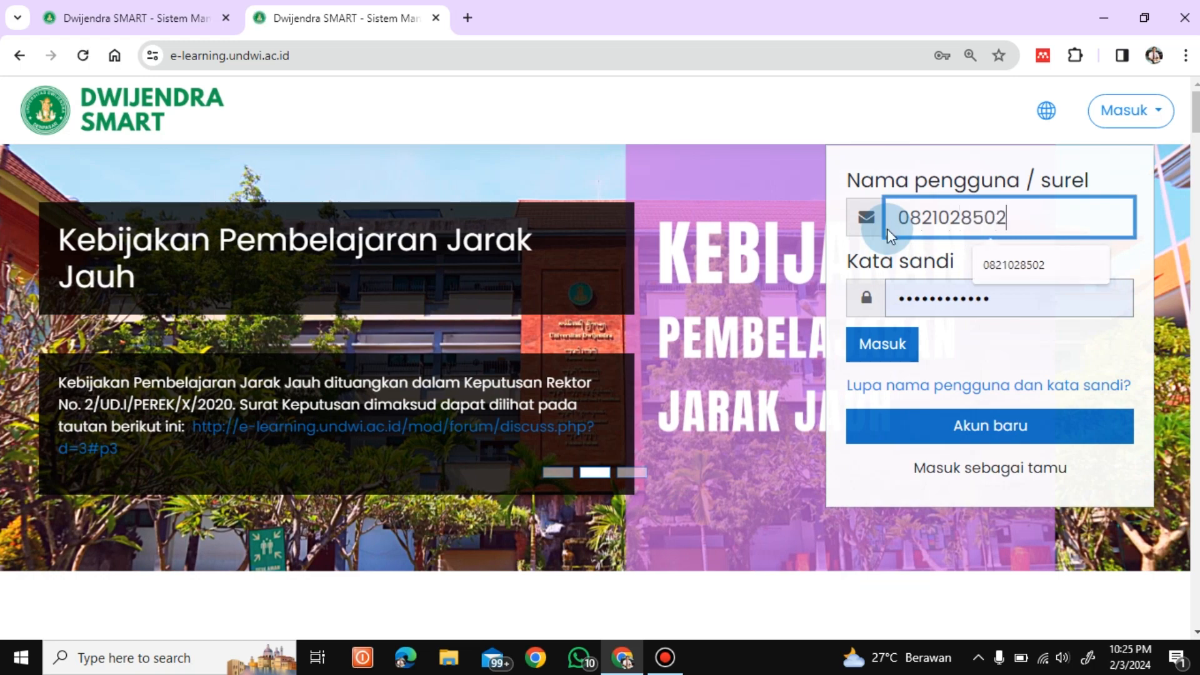
left_click(896, 345)
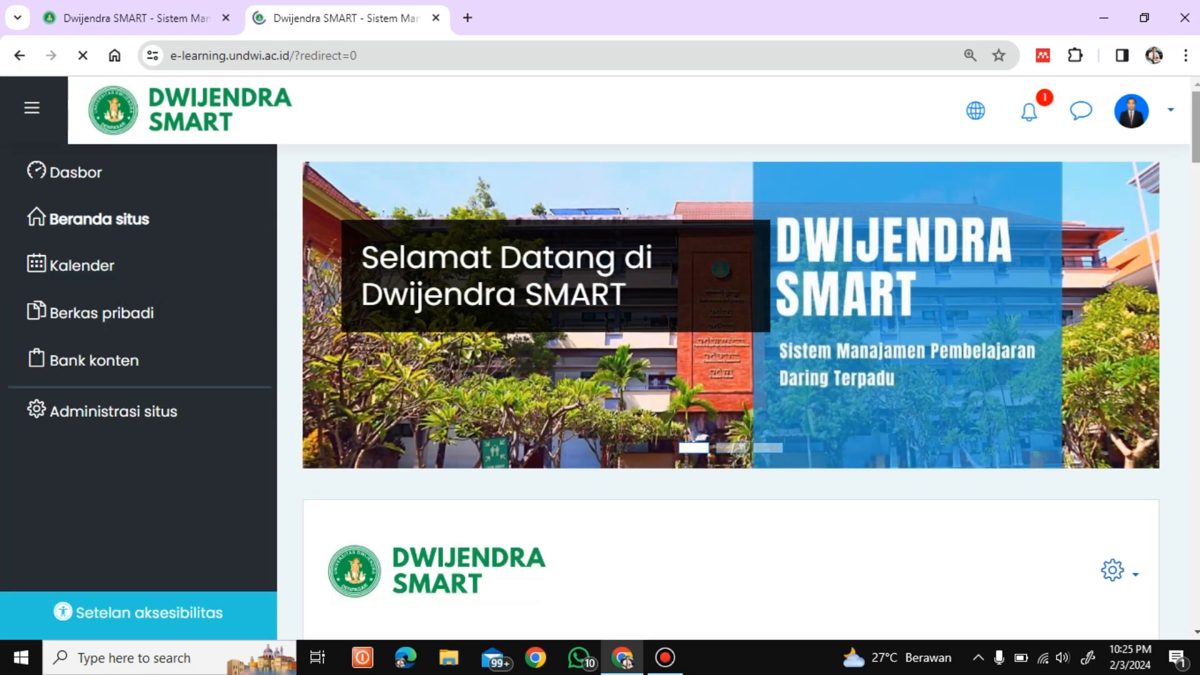
Step: Navigate to Manajemen Pendidikan (MP2024) under Genap 2023/2024 and show its course settings menu
left_click_drag(1196, 150, 1195, 504)
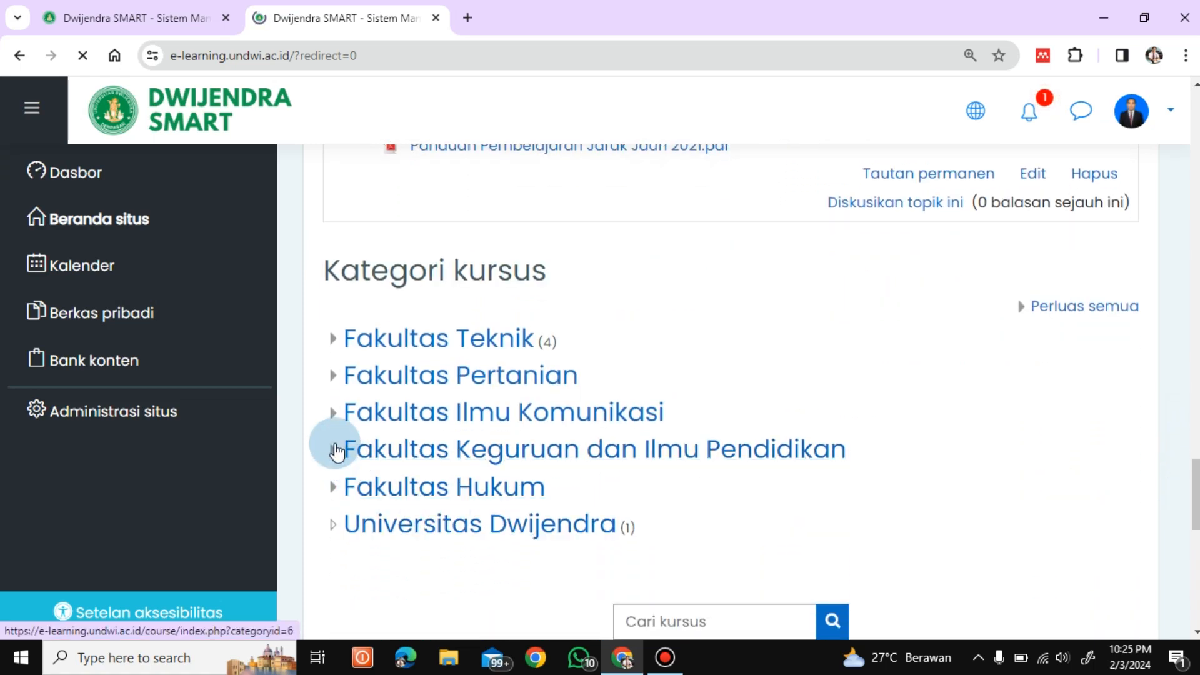
left_click(333, 450)
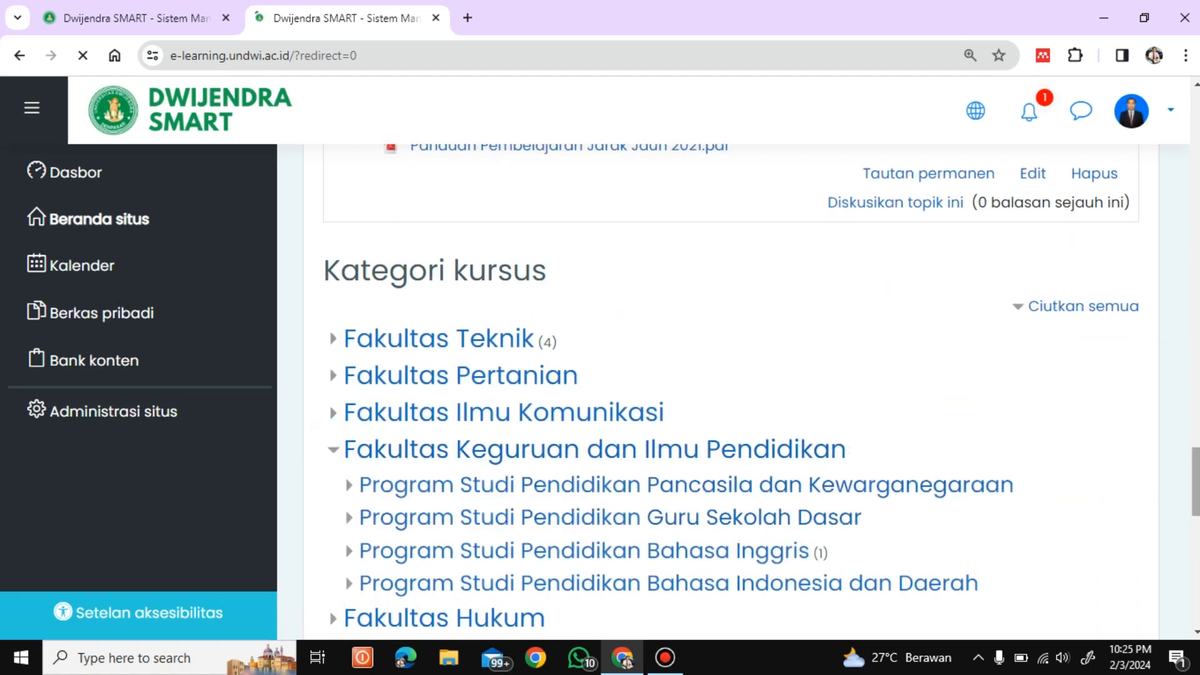
scroll(431, 263, "down", 5)
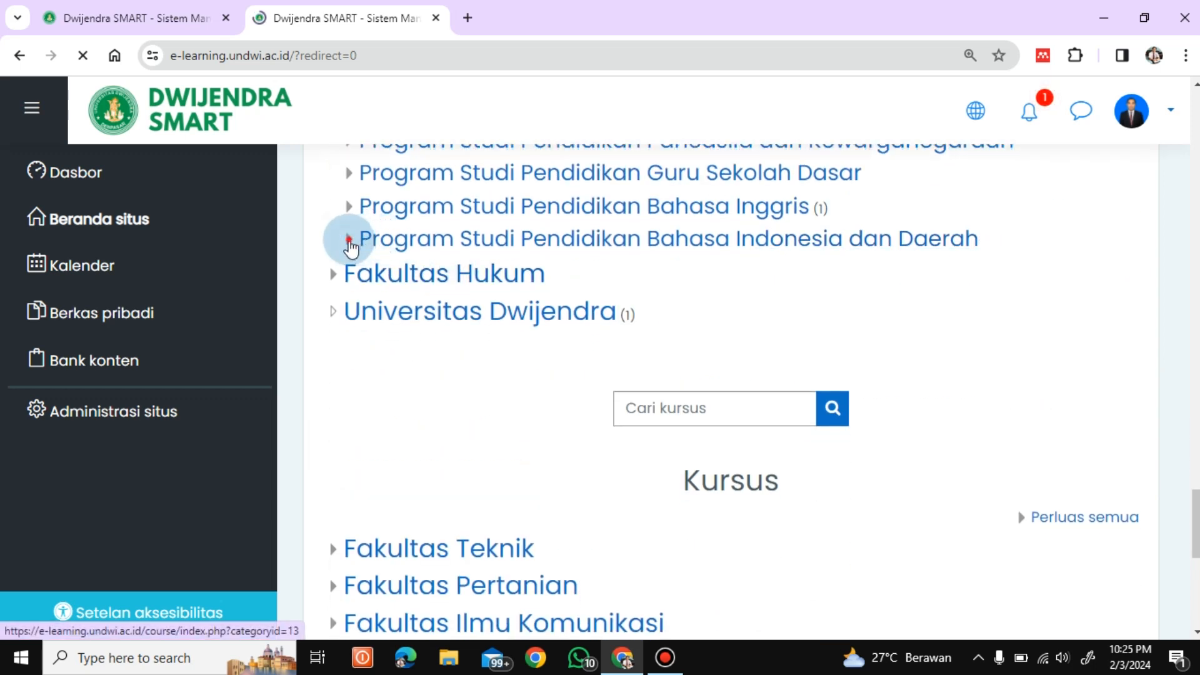
left_click(348, 241)
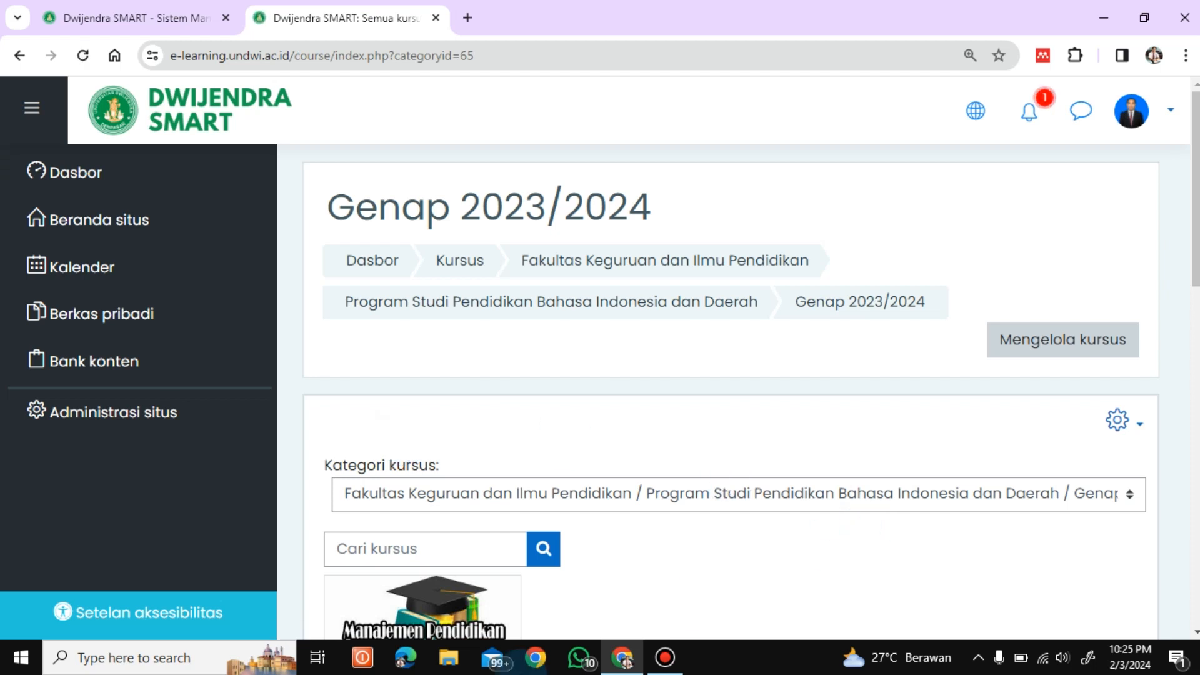
scroll(1197, 250, "down", 5)
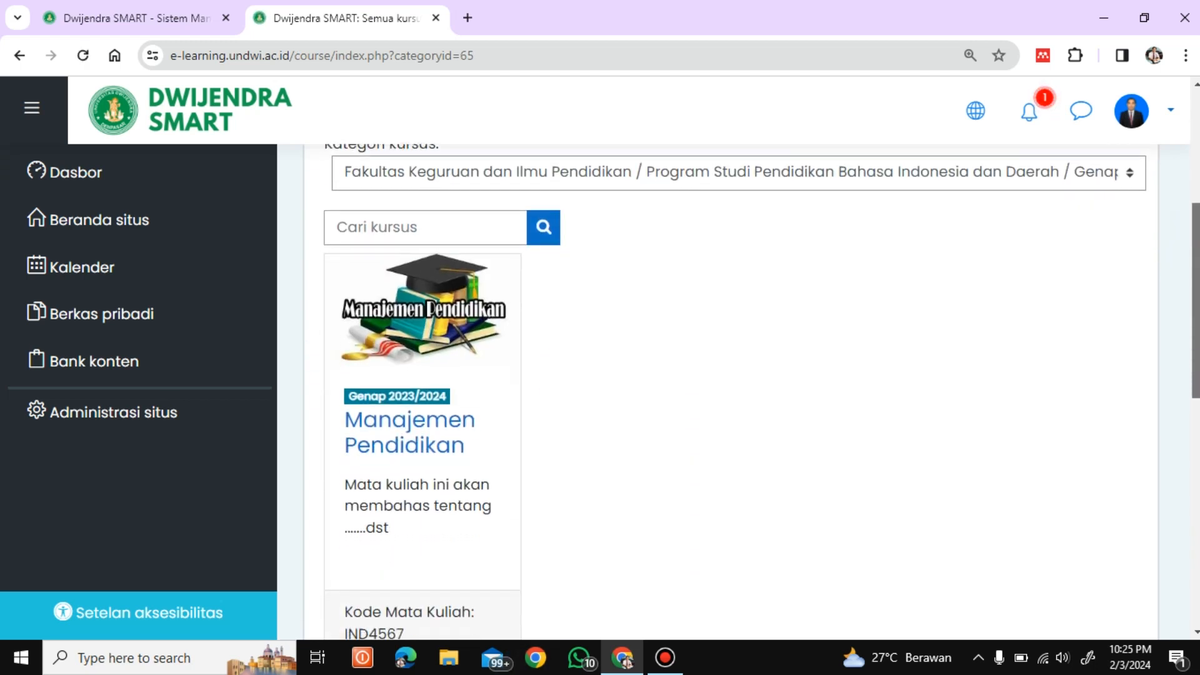
left_click(428, 433)
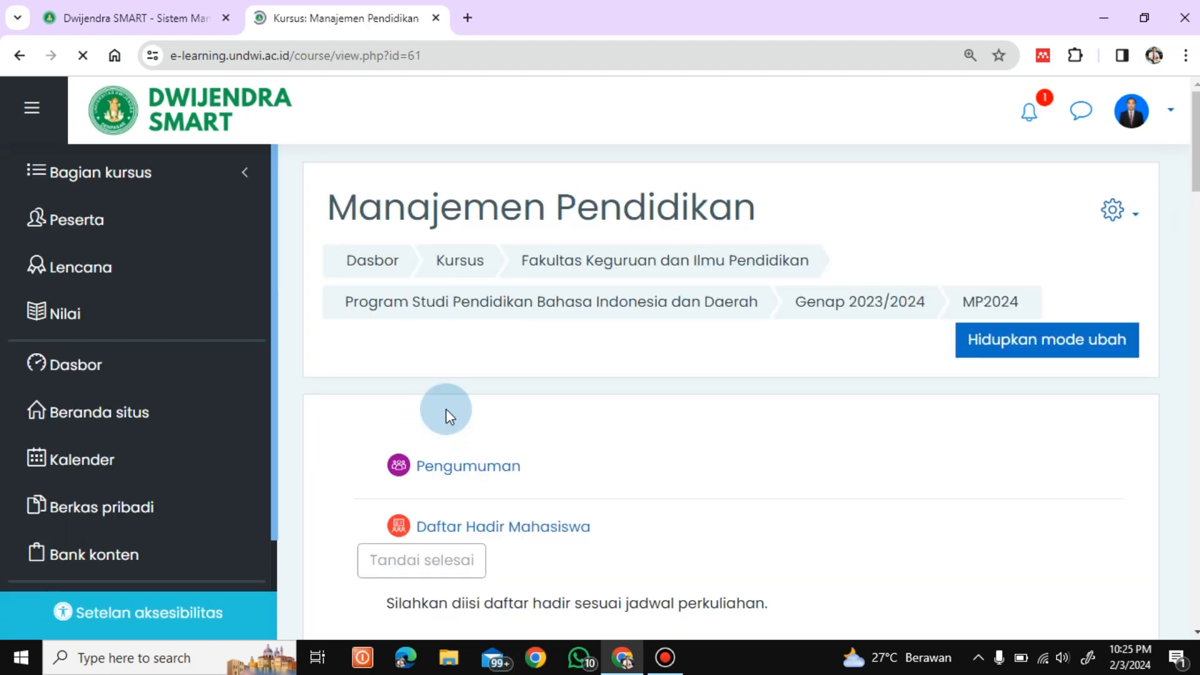
left_click(1127, 220)
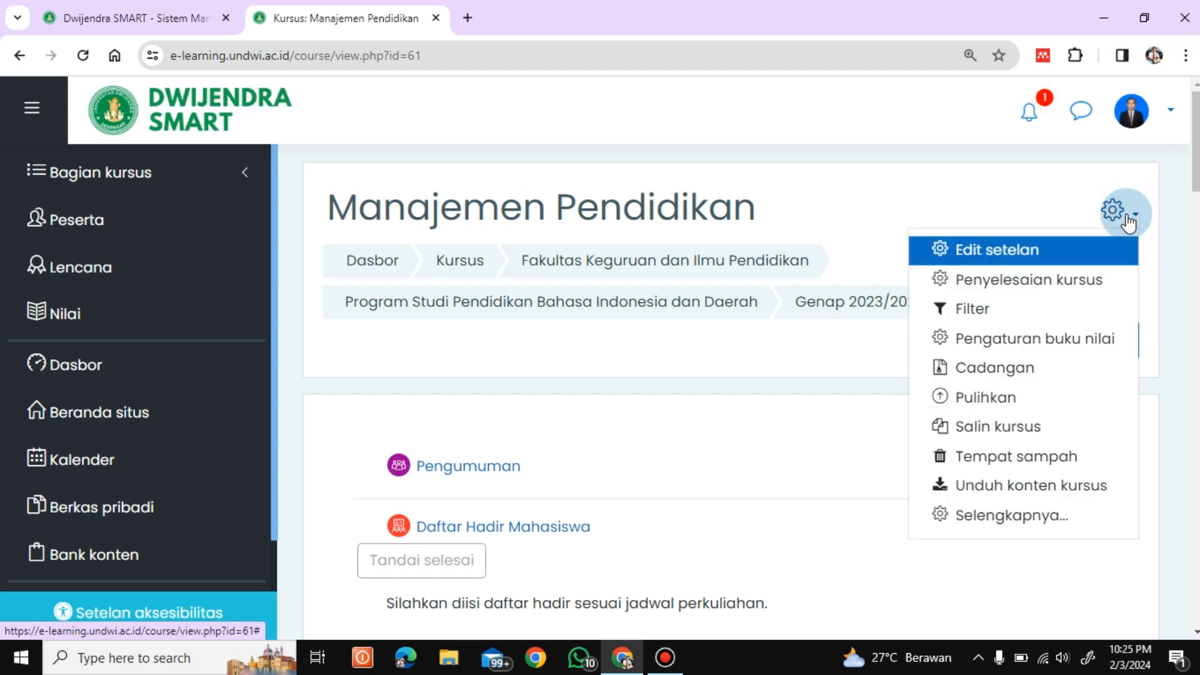
Step: Turn on Pendaftaran manual for Manajemen Pendidikan with Aktifkan = Ya and default role Mahasiswa, and save
left_click(1011, 515)
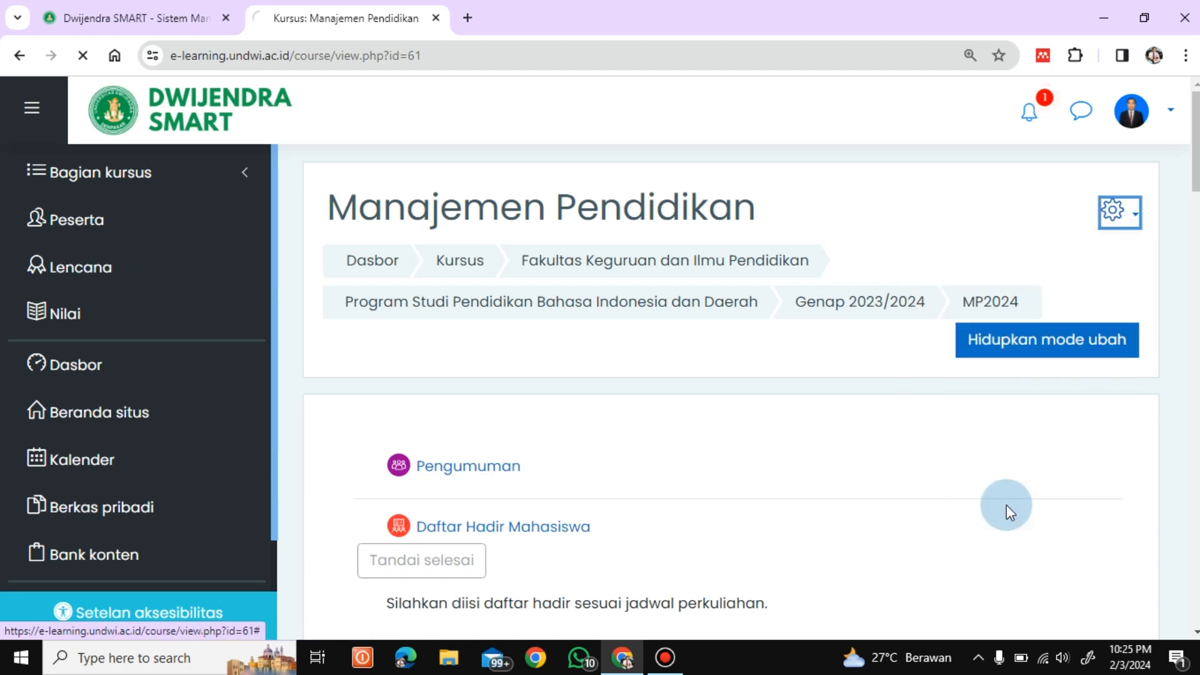
left_click_drag(1197, 245, 1196, 347)
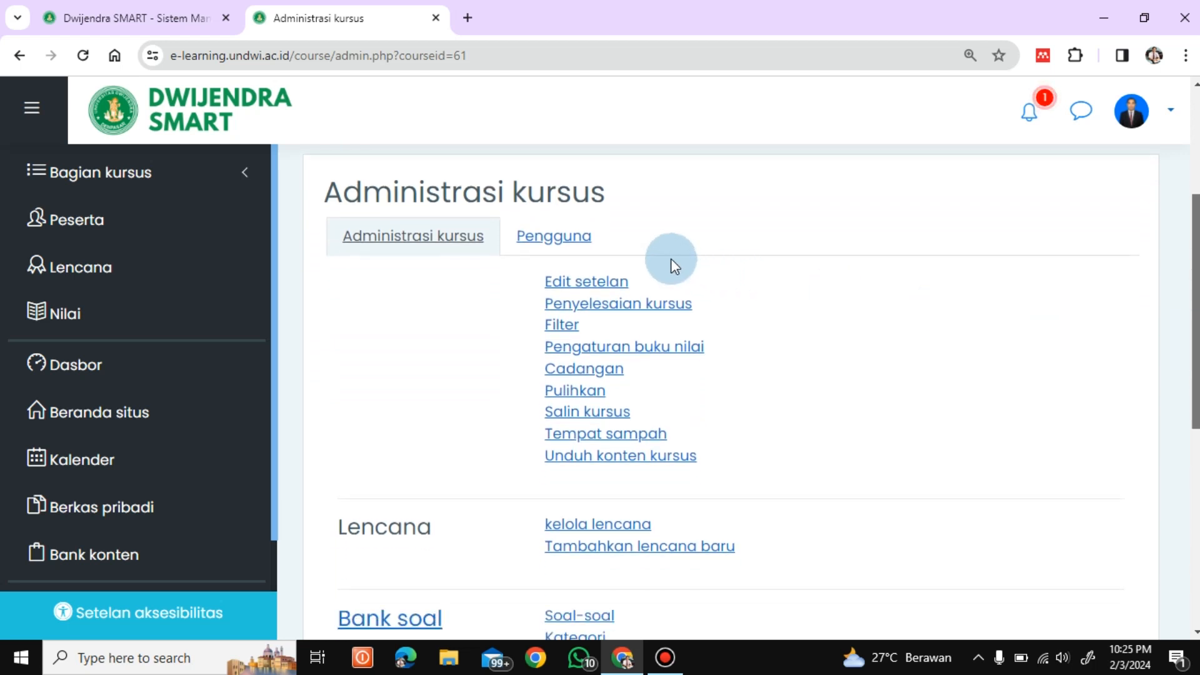
left_click(560, 250)
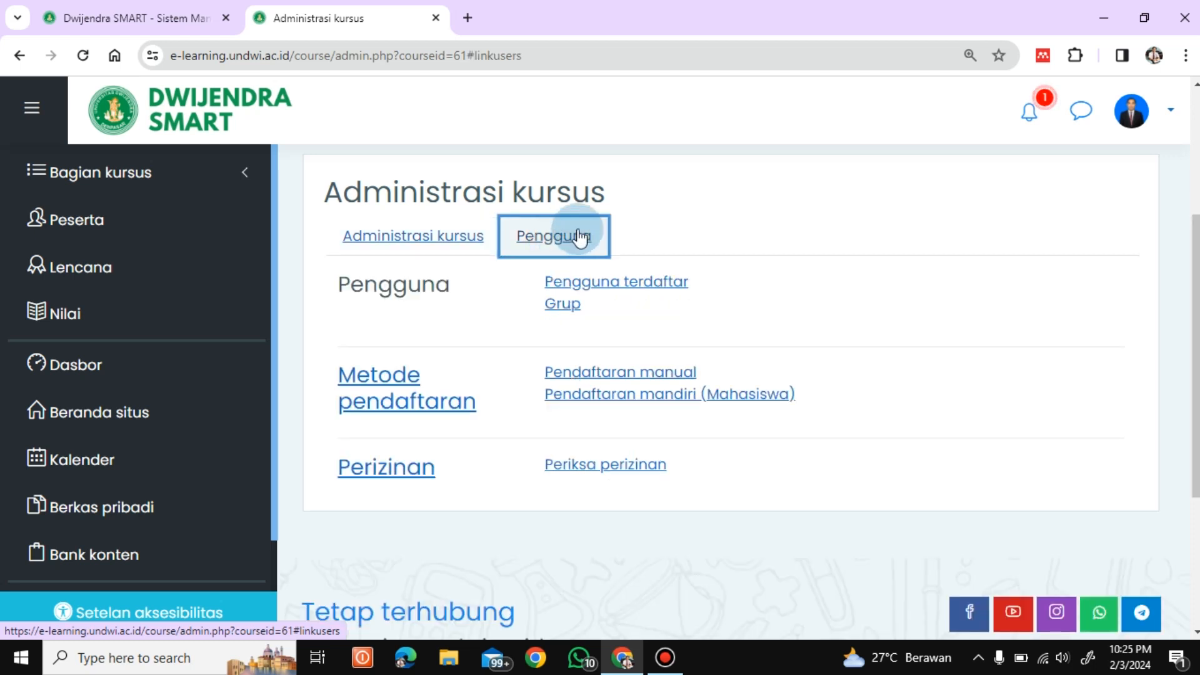
left_click(620, 375)
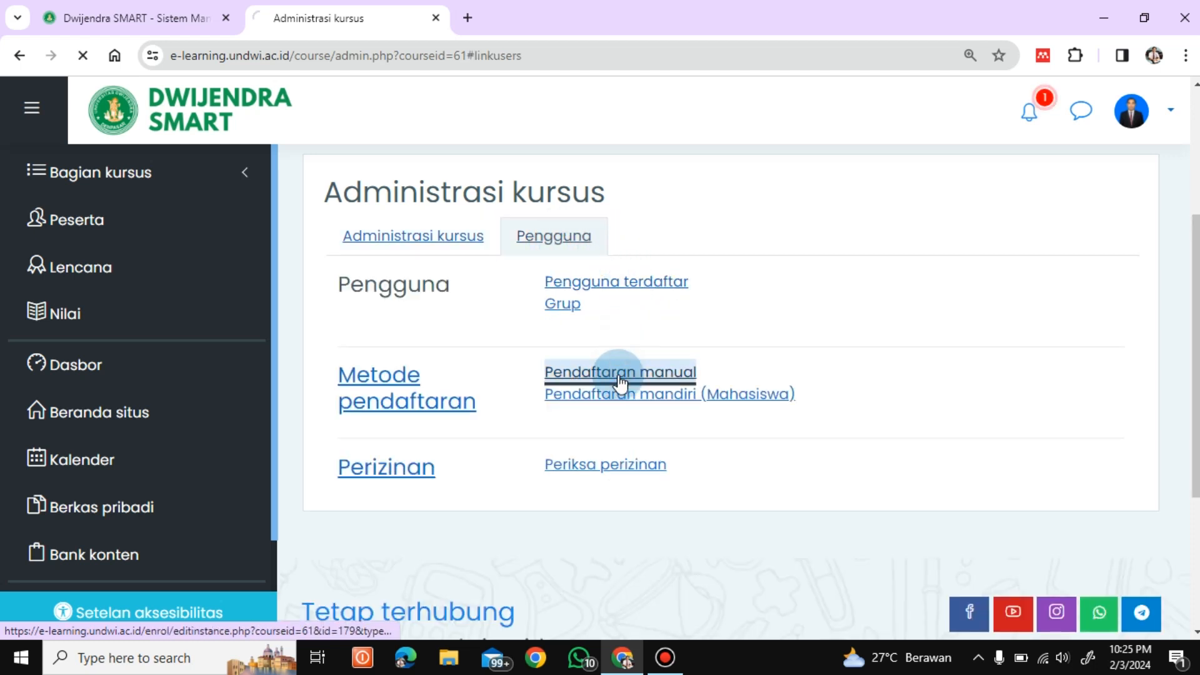
scroll(731, 388, "down", 6)
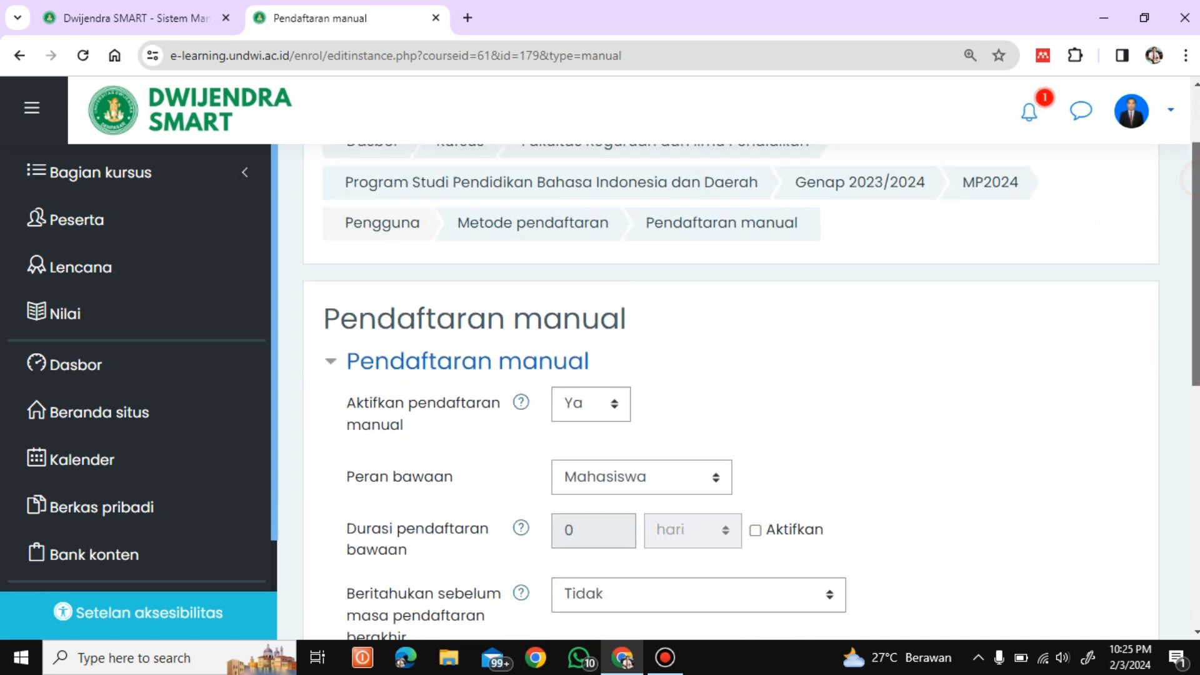
scroll(731, 388, "up", 2)
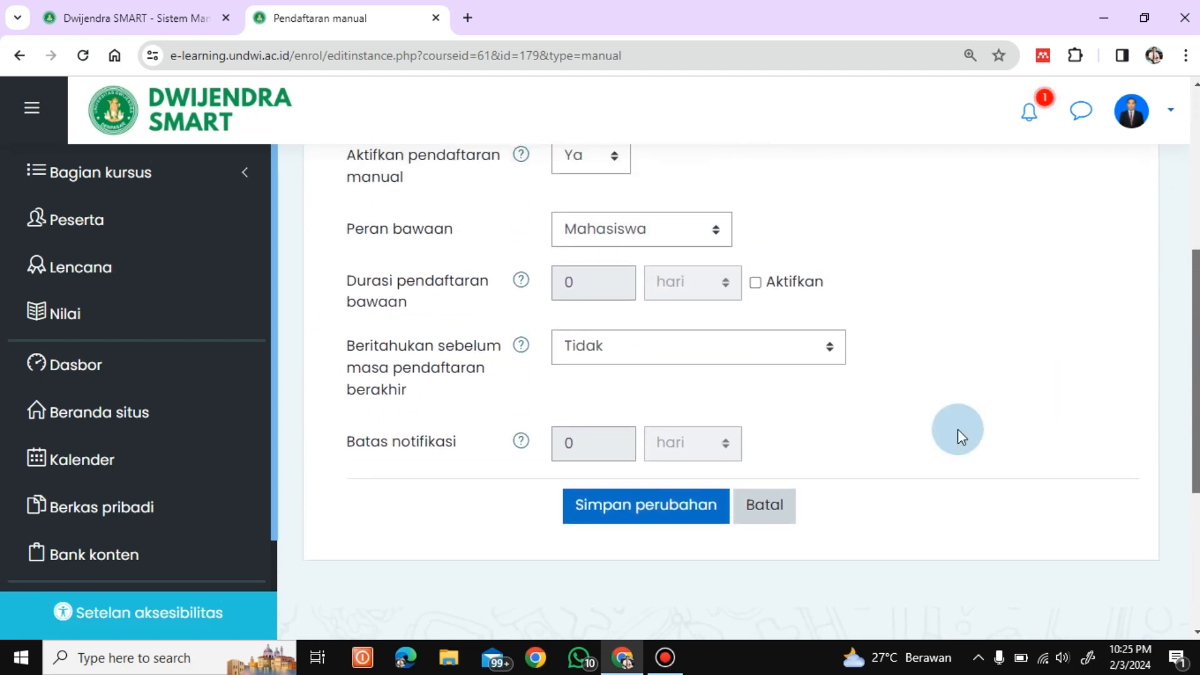
left_click(659, 509)
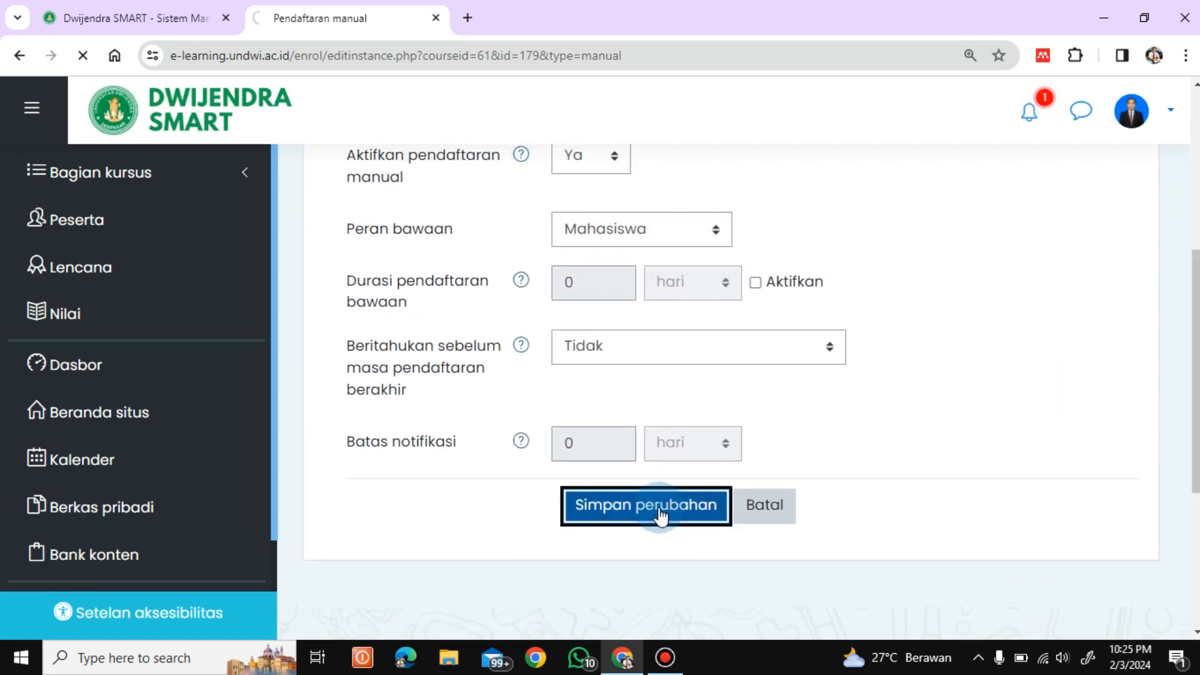
scroll(731, 388, "down", 3)
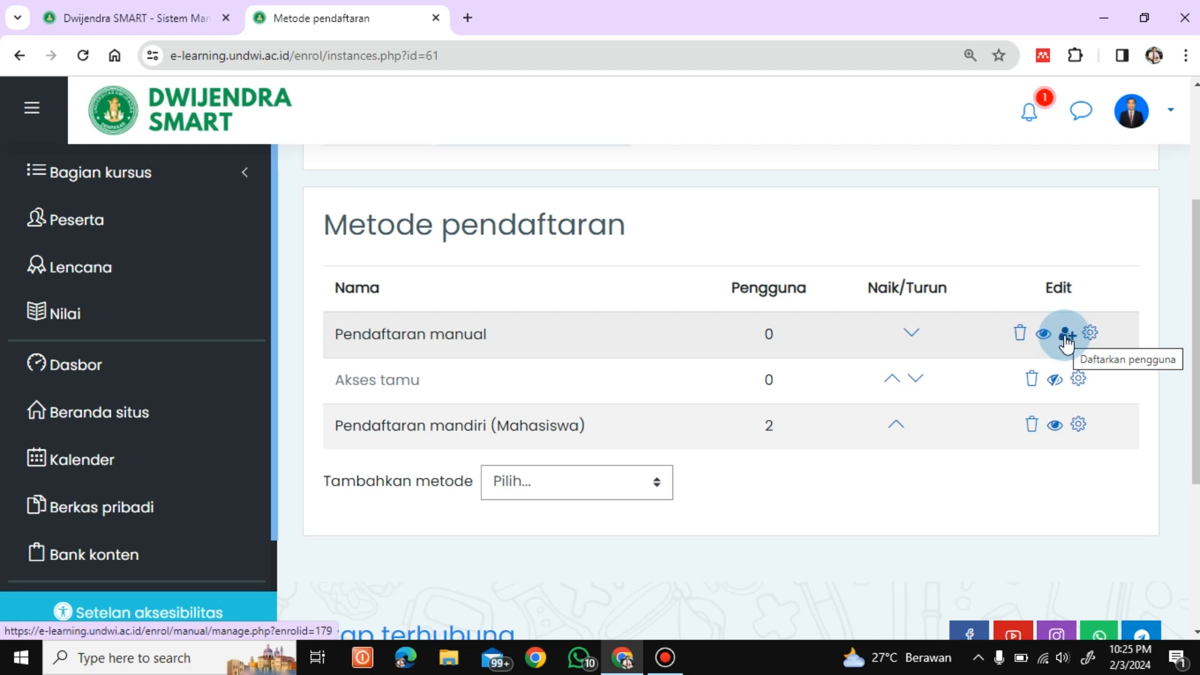
Step: On the manual enrolment page, search the unenrolled users for 020
left_click(1067, 337)
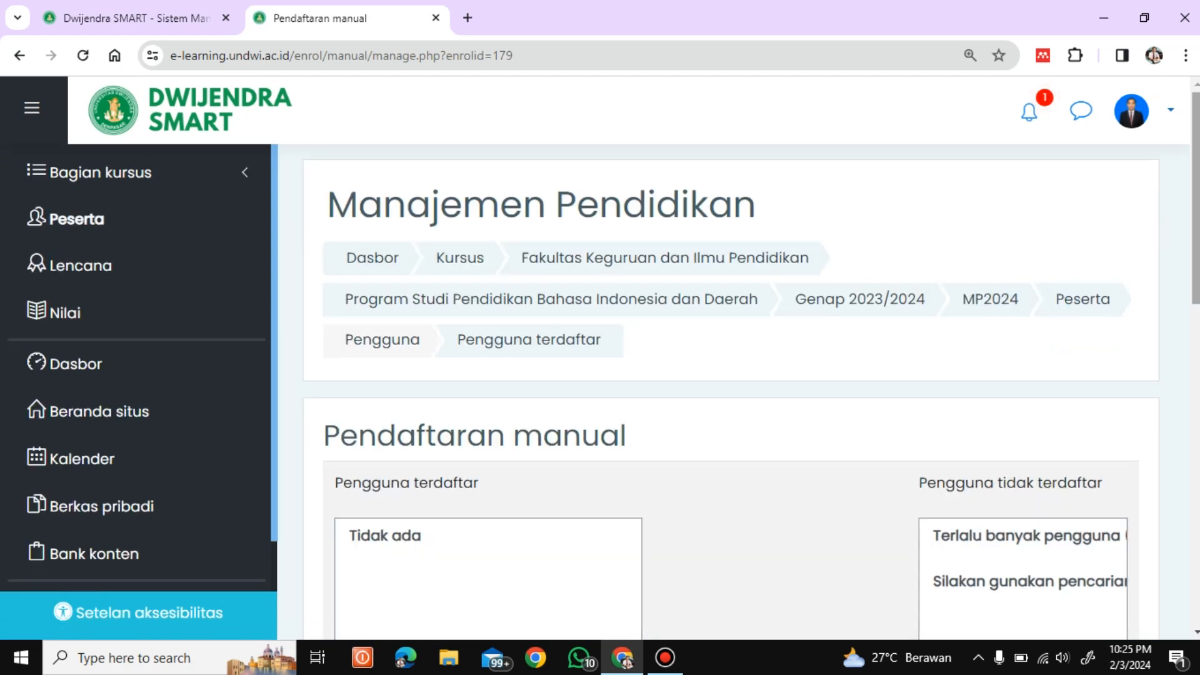
scroll(1034, 329, "down", 3)
scroll(750, 400, "down", 4)
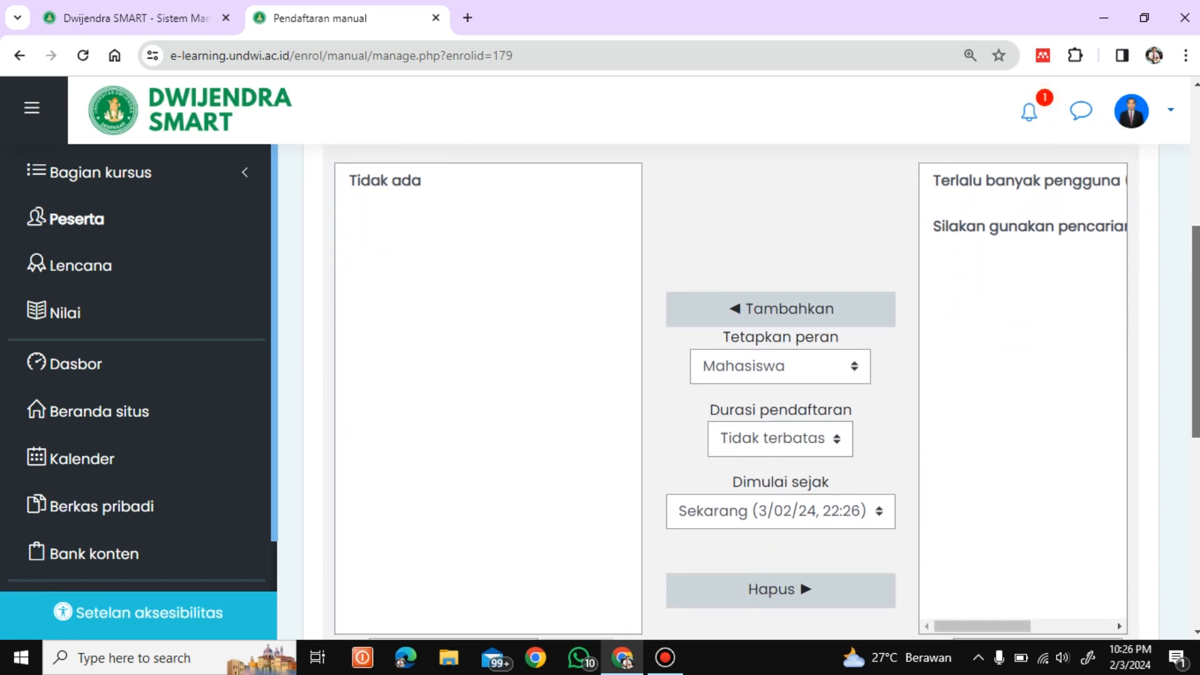
mouse_move(1197, 387)
left_mouse_down()
mouse_move(1197, 411)
mouse_move(1198, 334)
mouse_move(1198, 411)
mouse_move(1195, 340)
mouse_move(1196, 402)
left_mouse_up()
left_click(989, 500)
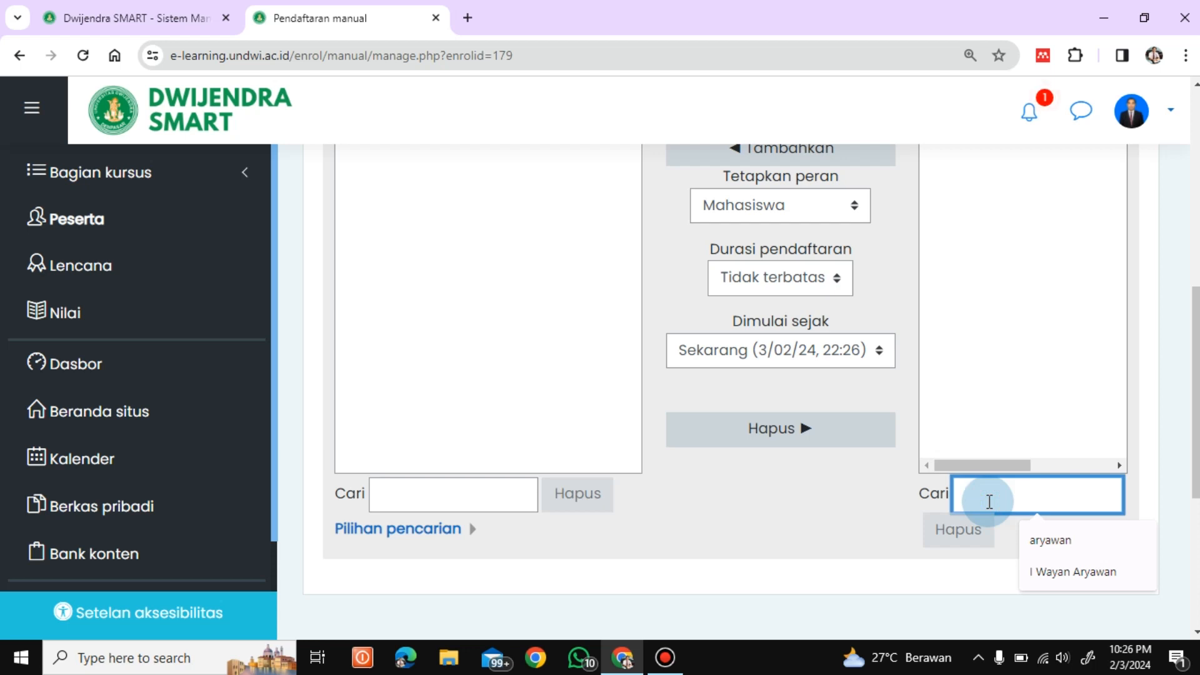
type("020")
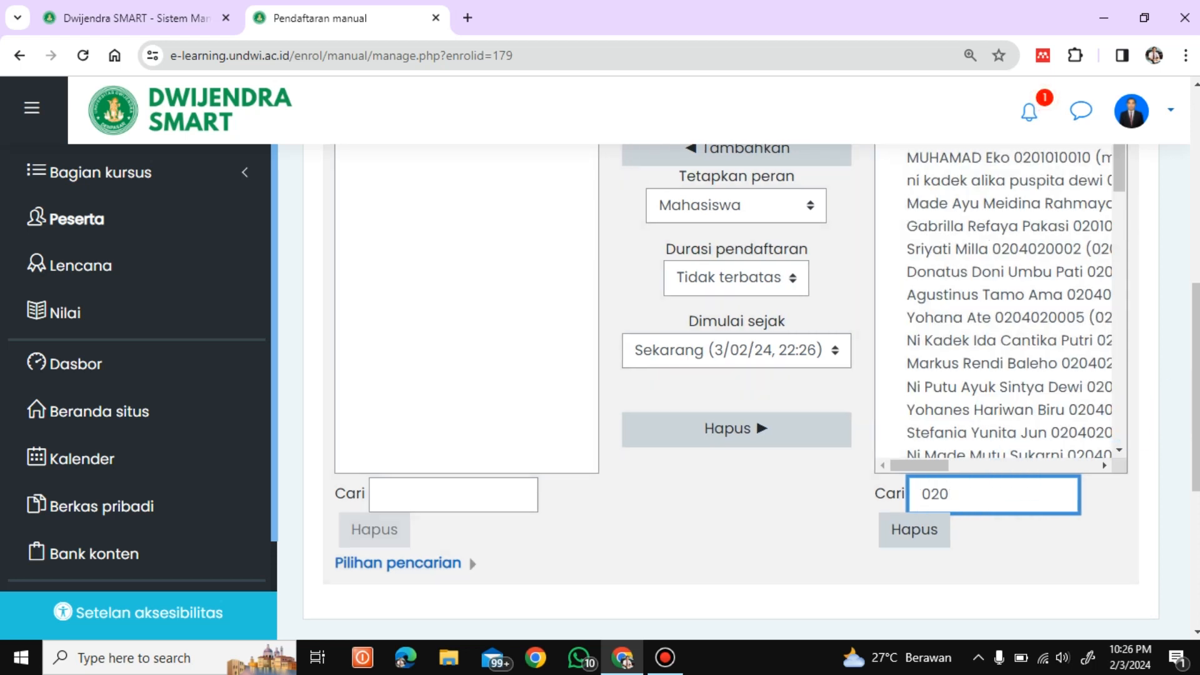
Step: Select all users matching 020 and enrol them as Mahasiswa, giving 47 enrolled users
scroll(1190, 343, "up", 2)
scroll(1194, 331, "up", 3)
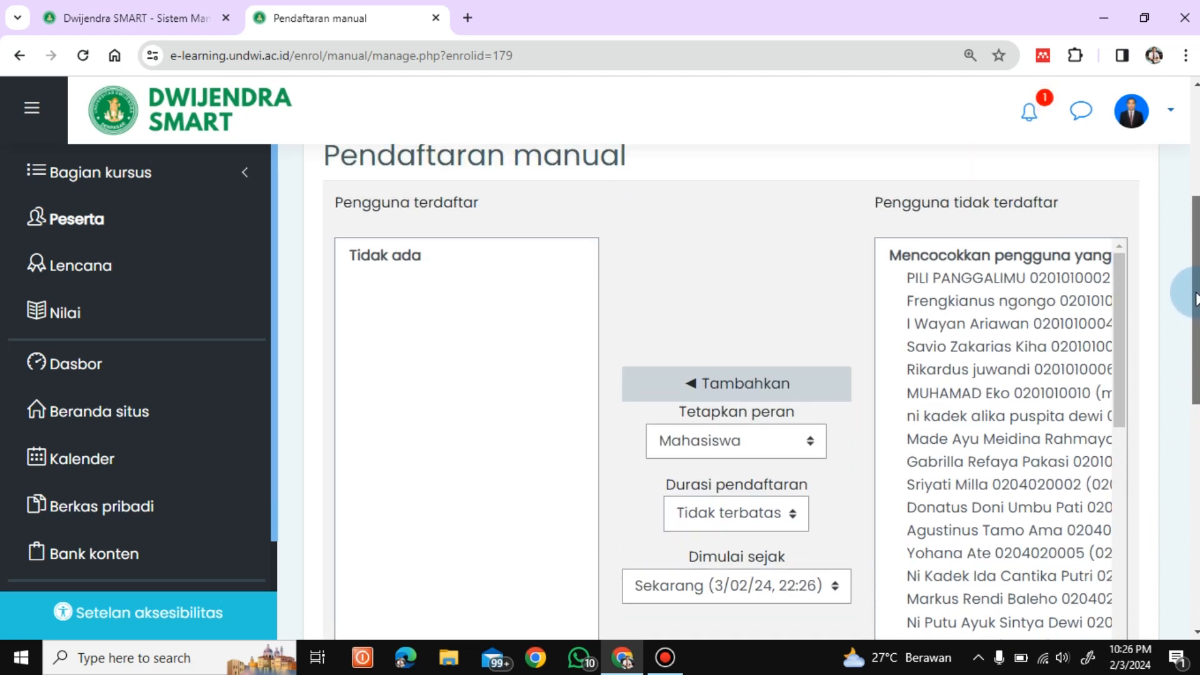
scroll(1194, 297, "down", 1)
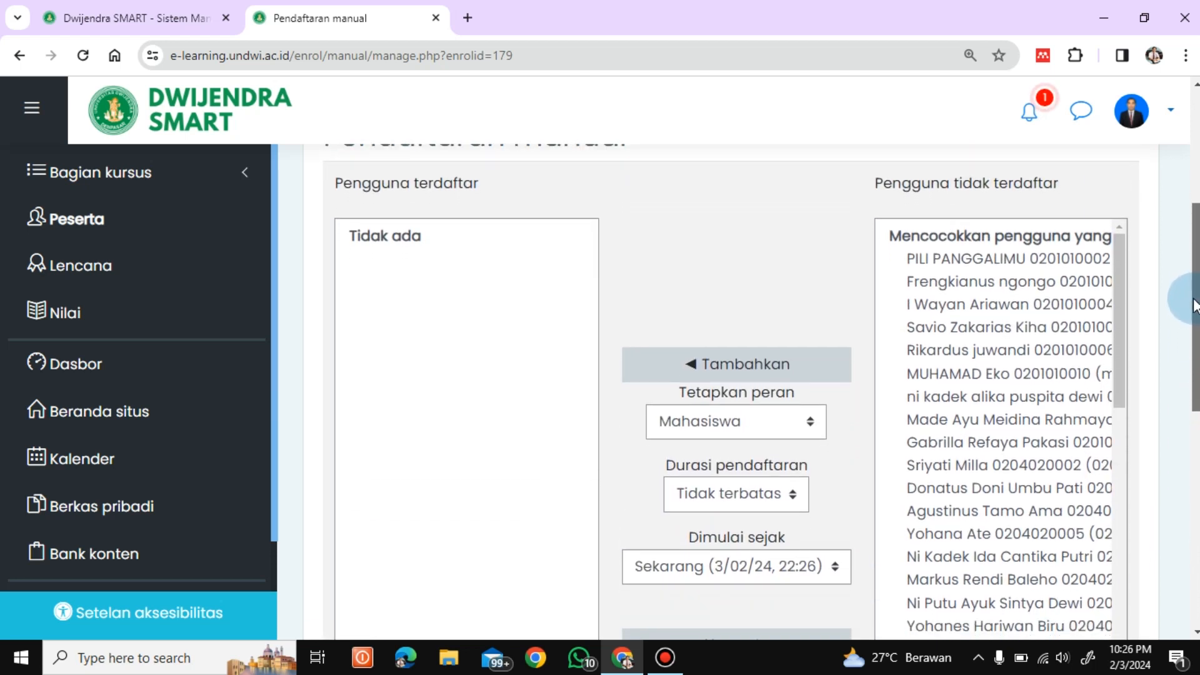
left_click(987, 262)
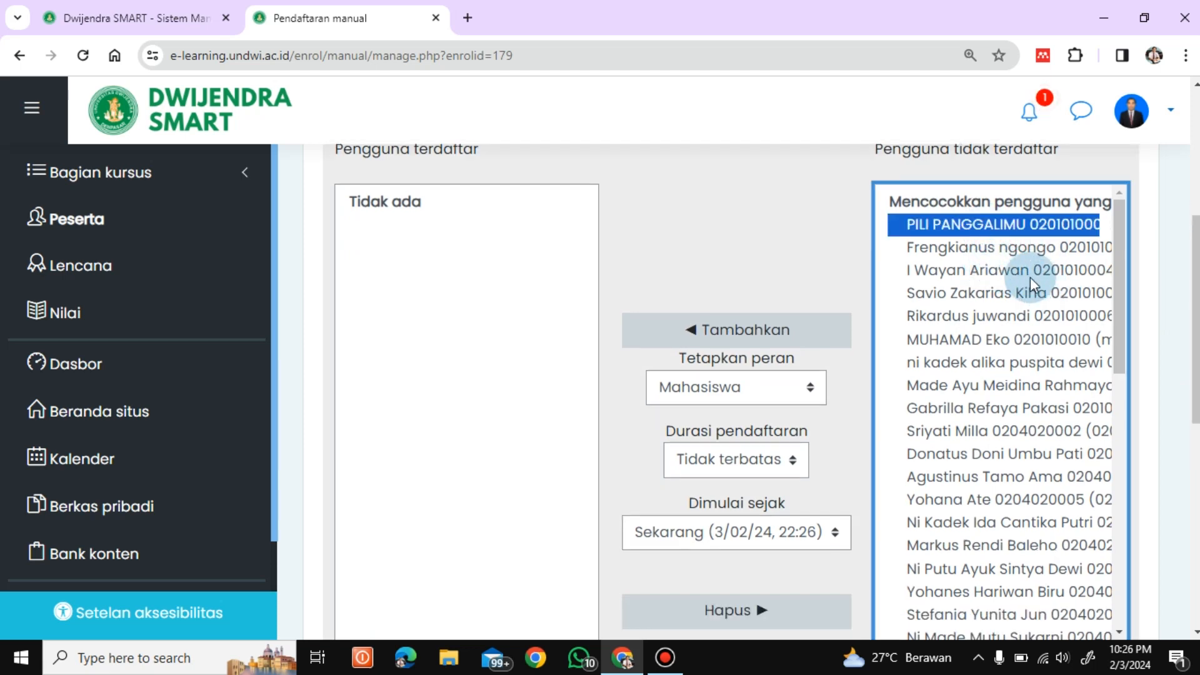
key("shift+End")
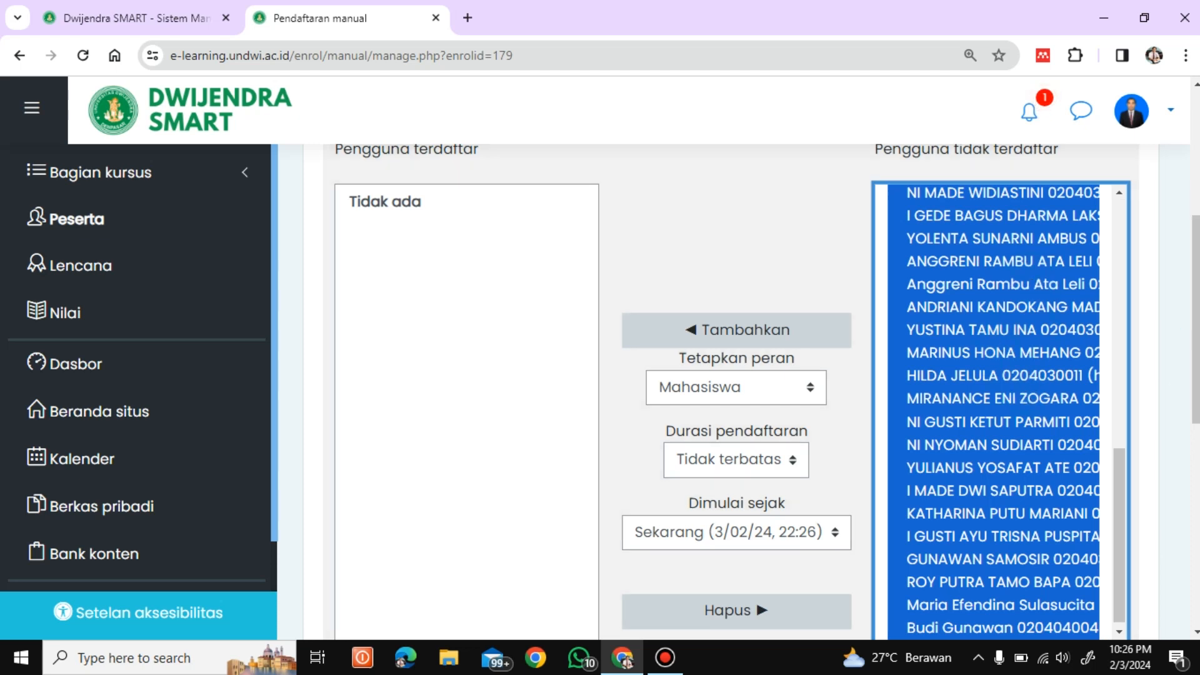
left_click(735, 337)
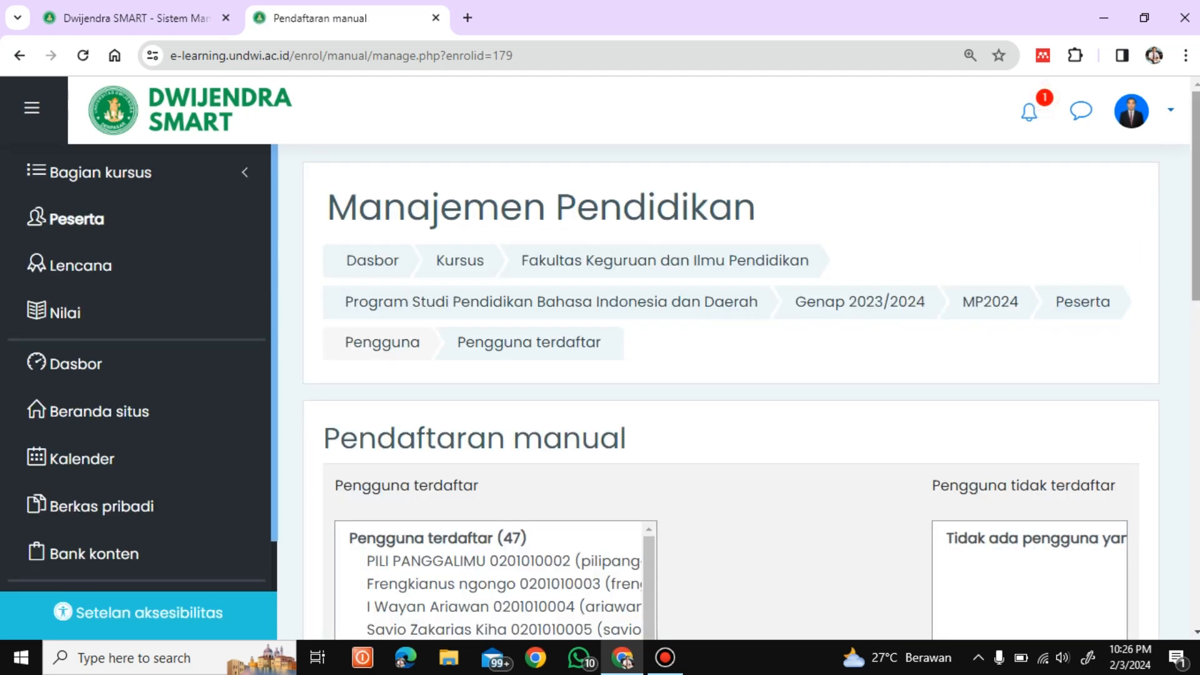
Step: Select all 47 users in the Pengguna terdaftar list and unenrol them, leaving it at Tidak ada
left_click(1190, 382)
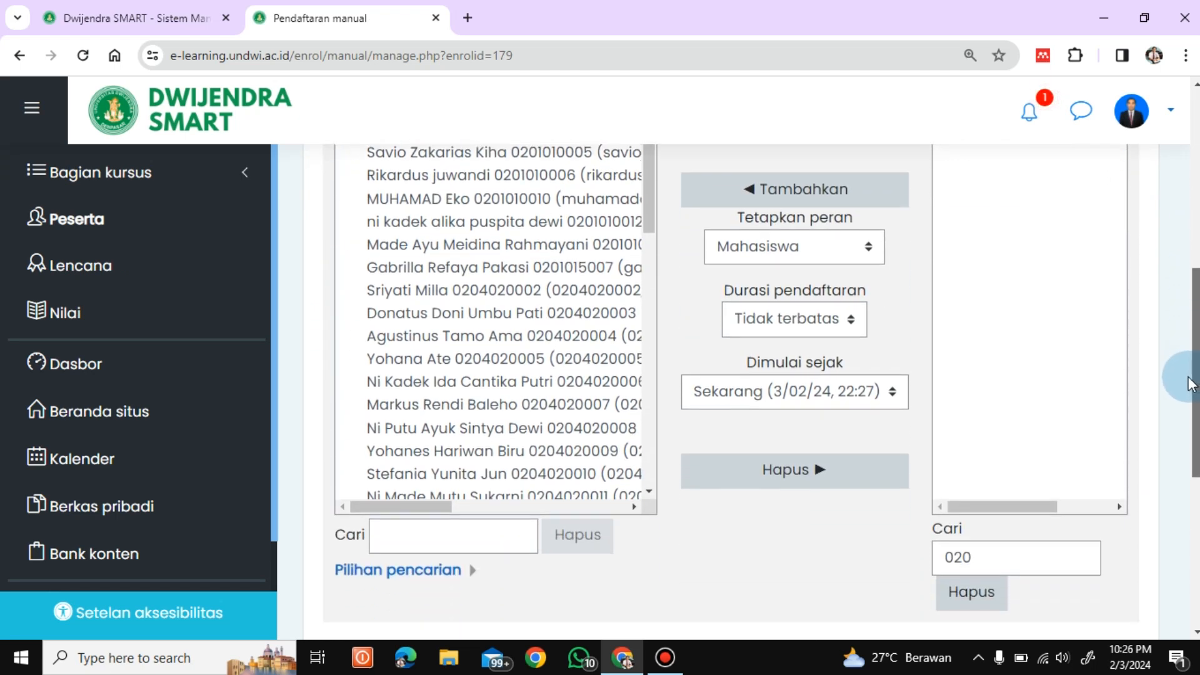
left_click_drag(1190, 382, 1170, 337)
scroll(1170, 338, "down", 1)
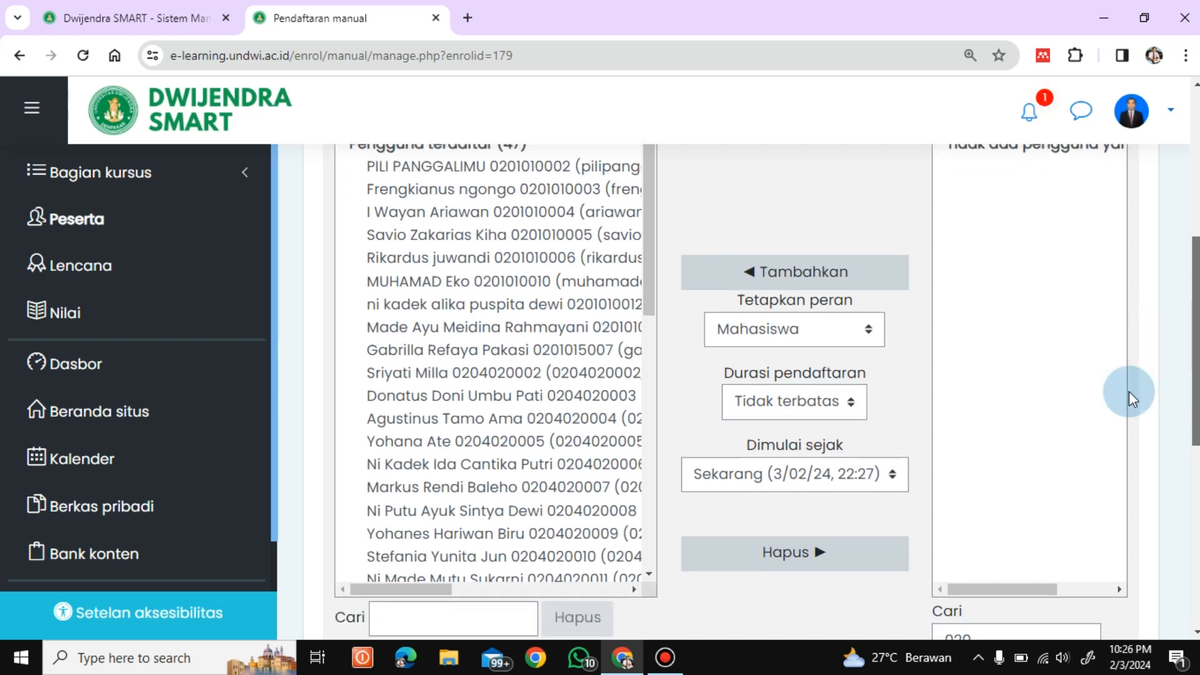
left_click(449, 178)
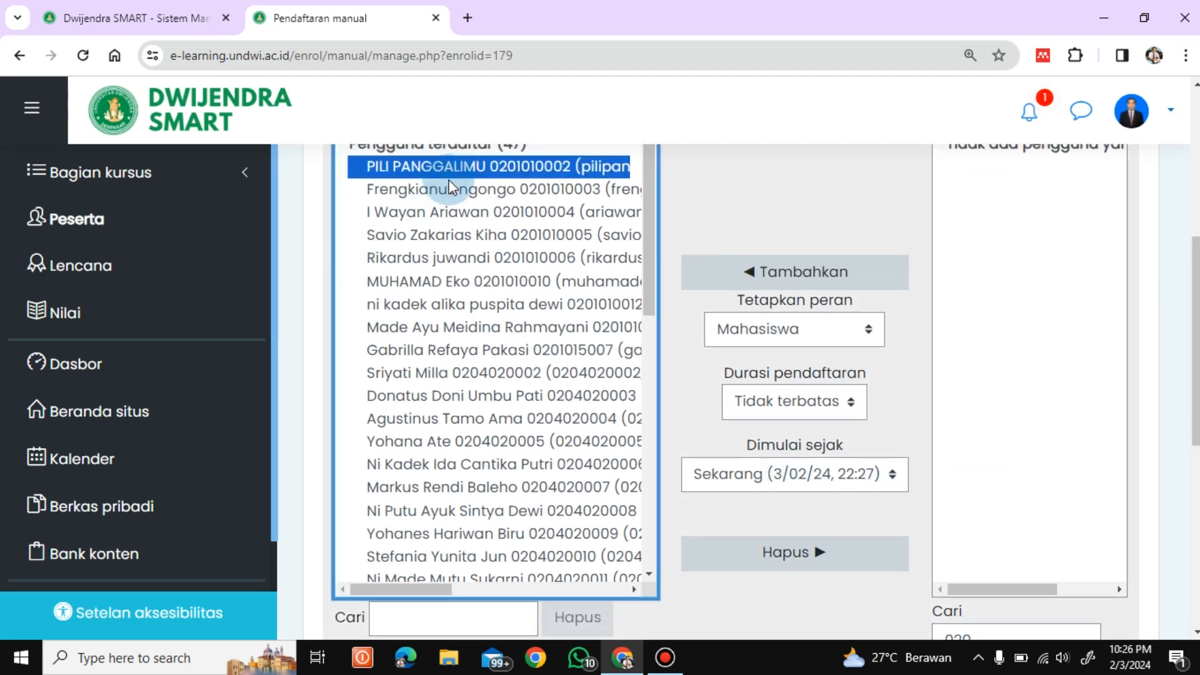
key("shift+End")
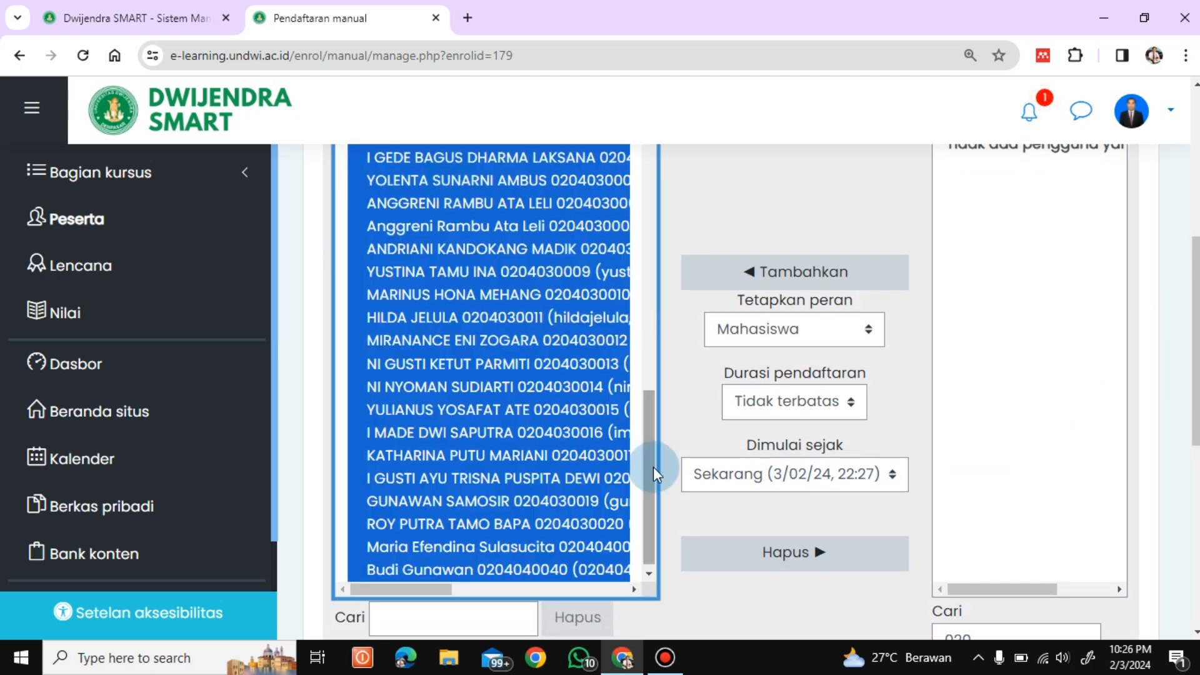
left_click(799, 552)
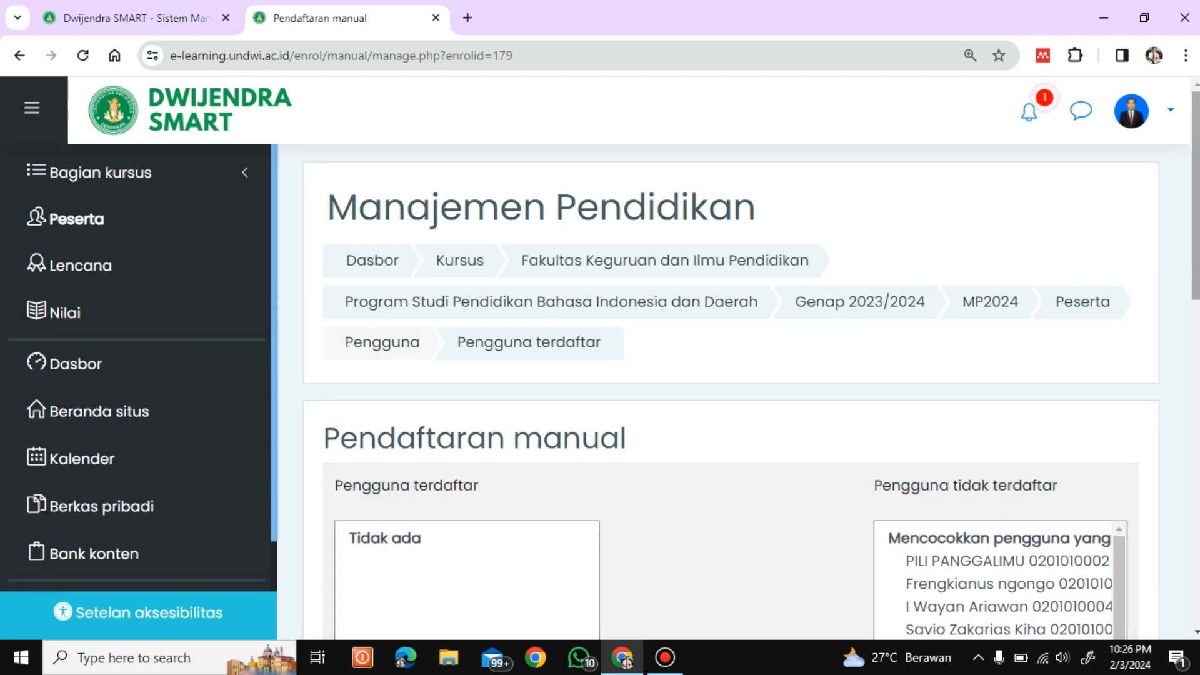
Step: Narrow the unenrolled search to 020404 and enrol both matching users as Mahasiswa
scroll(1056, 437, "down", 10)
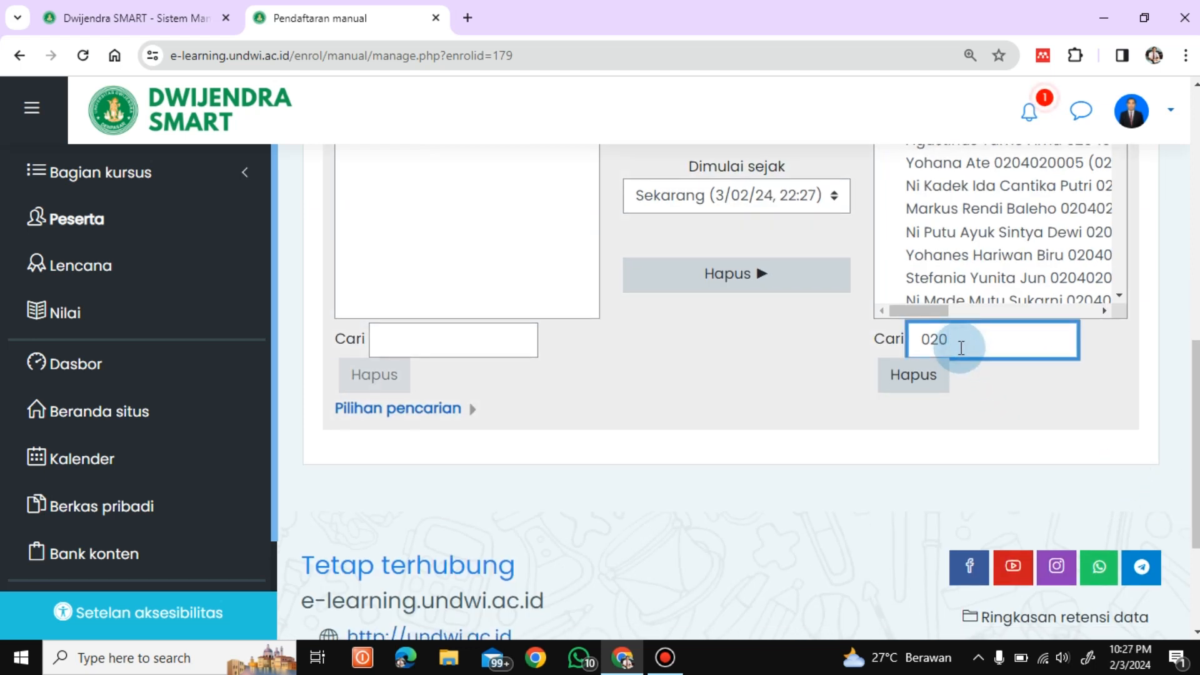
type("404")
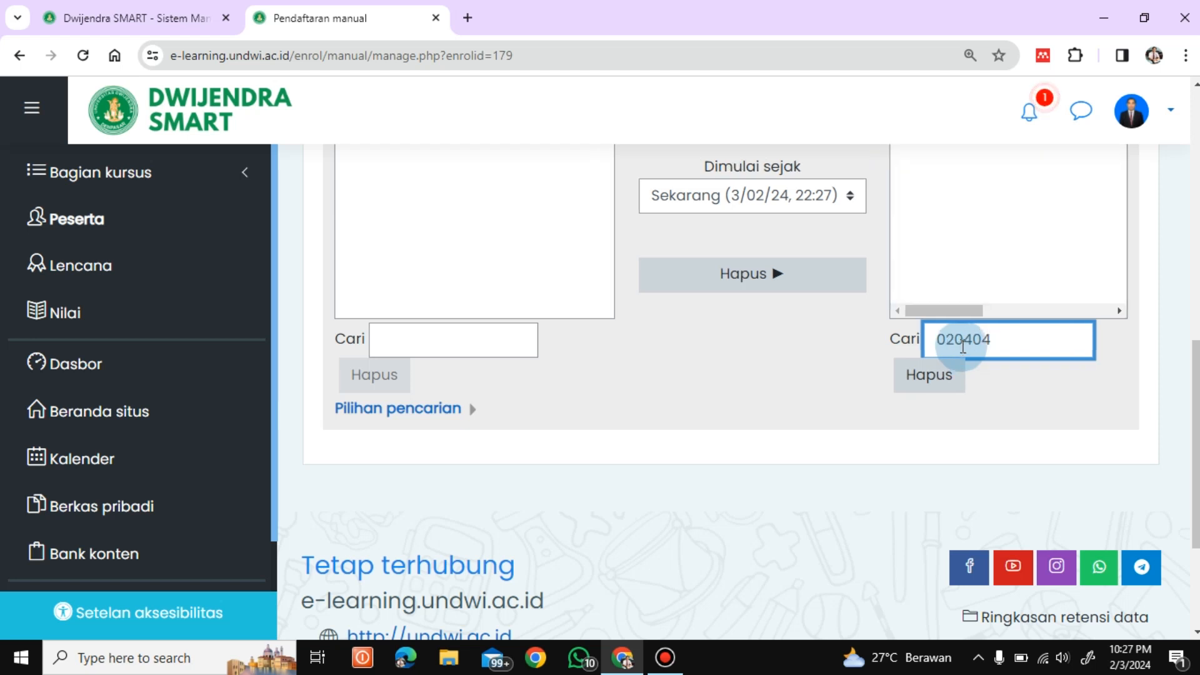
left_click_drag(1186, 407, 1178, 258)
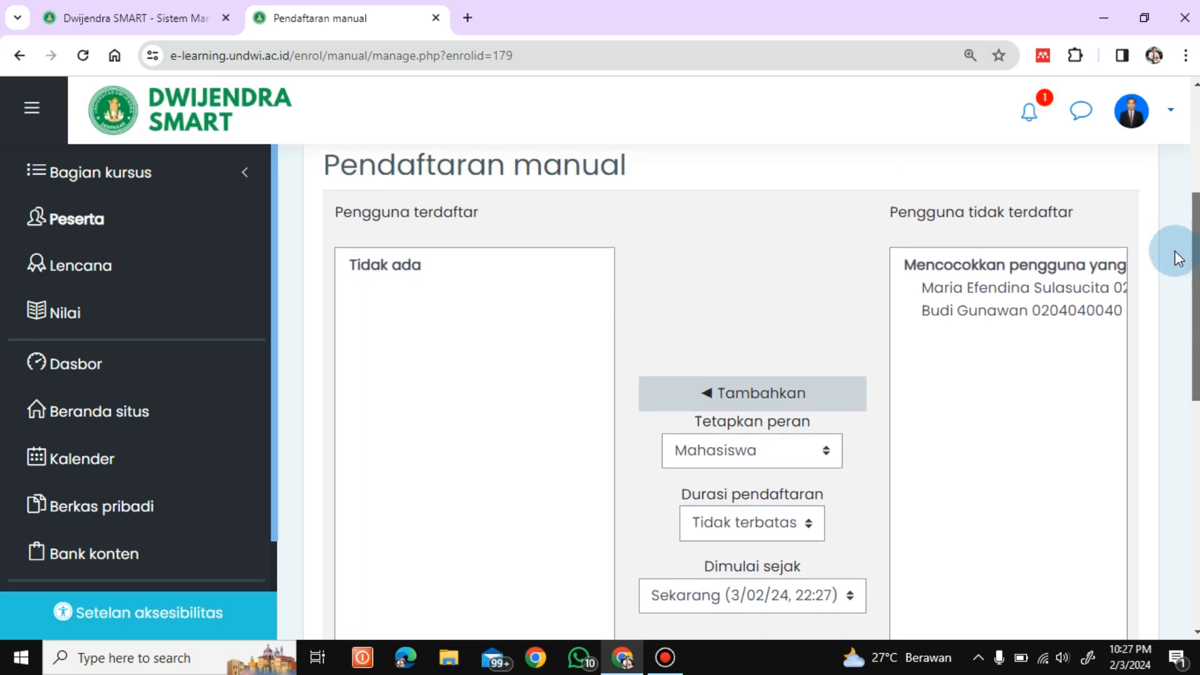
left_click(1037, 312)
scroll(1036, 314, "down", 1)
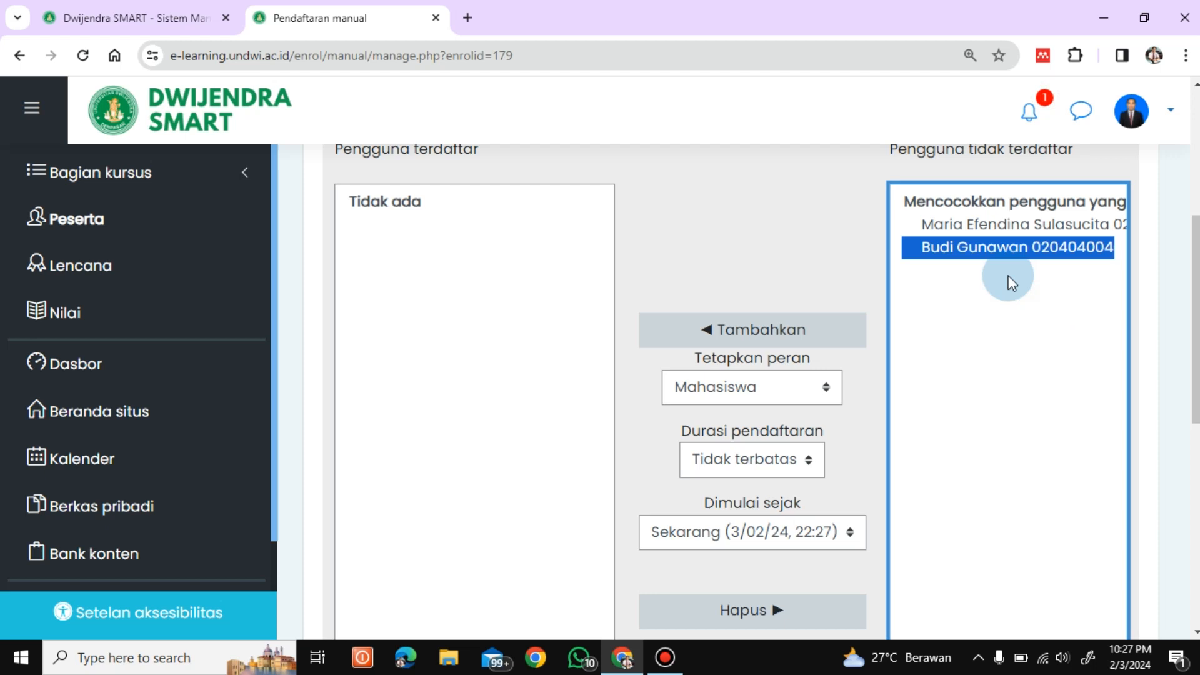
left_click(977, 225, "ctrl")
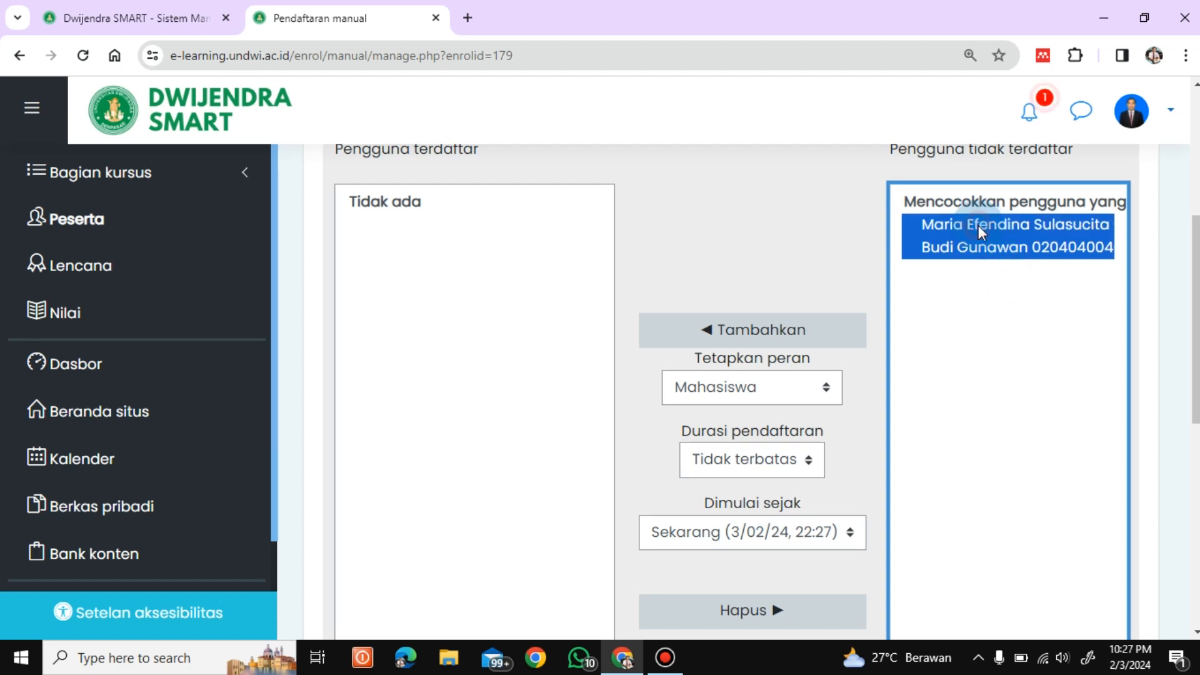
scroll(767, 392, "down", 1)
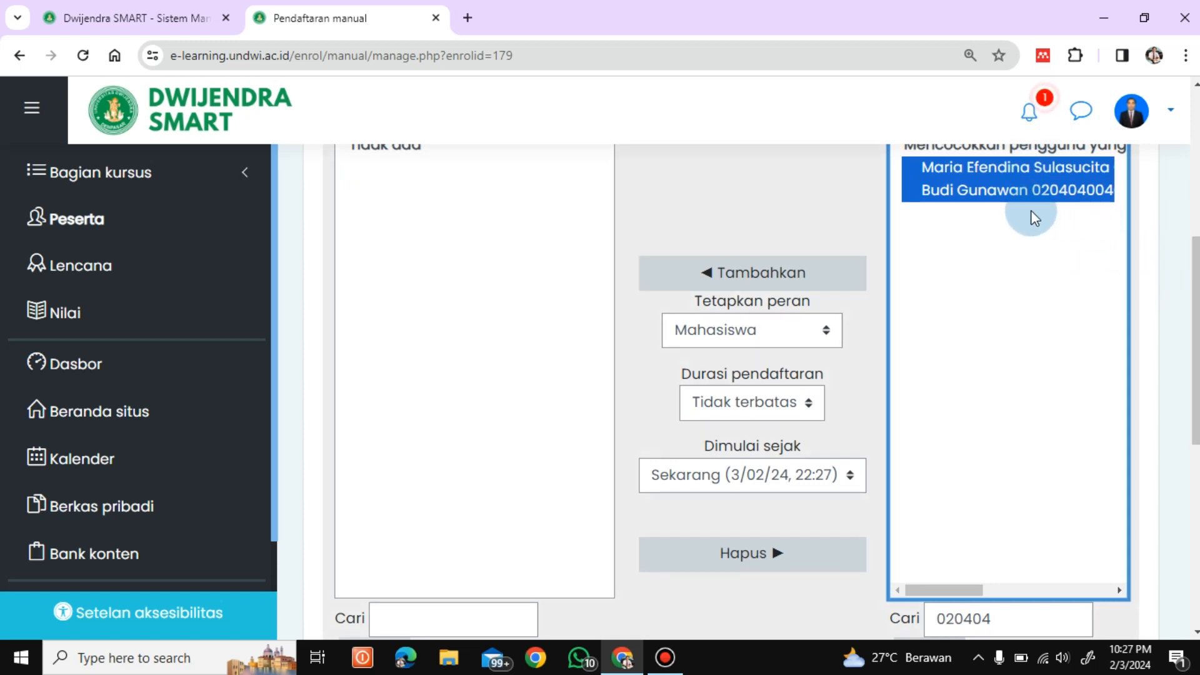
mouse_move(1195, 340)
left_mouse_down()
mouse_move(1196, 375)
mouse_move(1196, 350)
left_mouse_up()
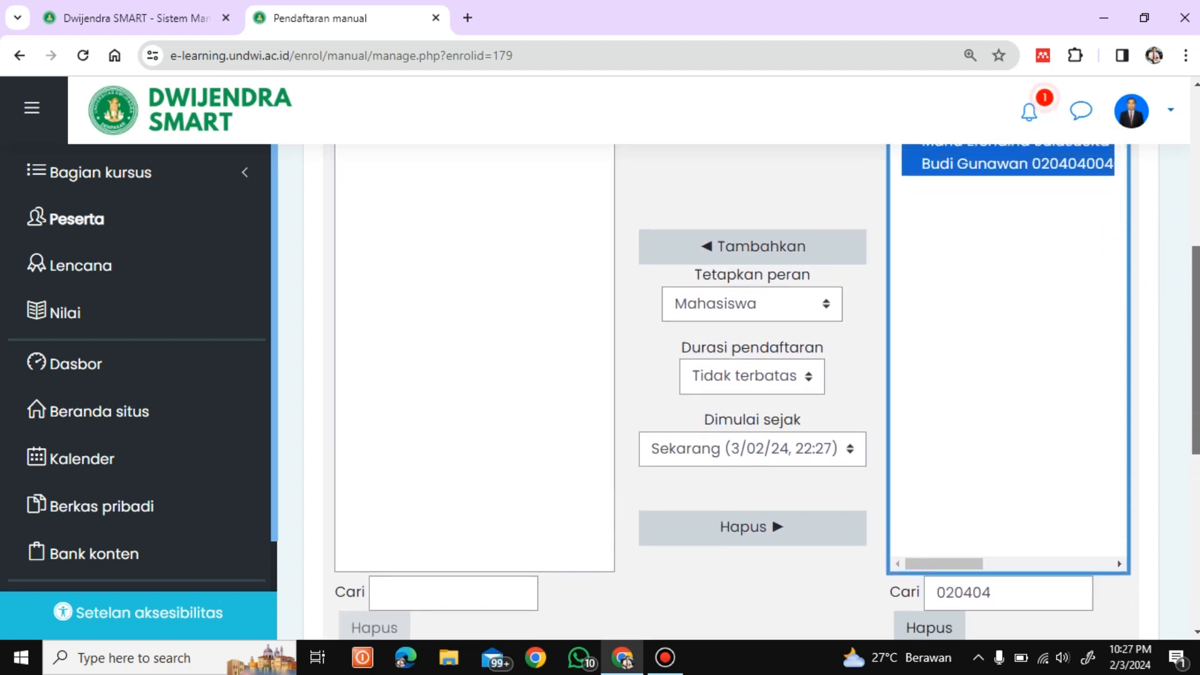
left_click(756, 241)
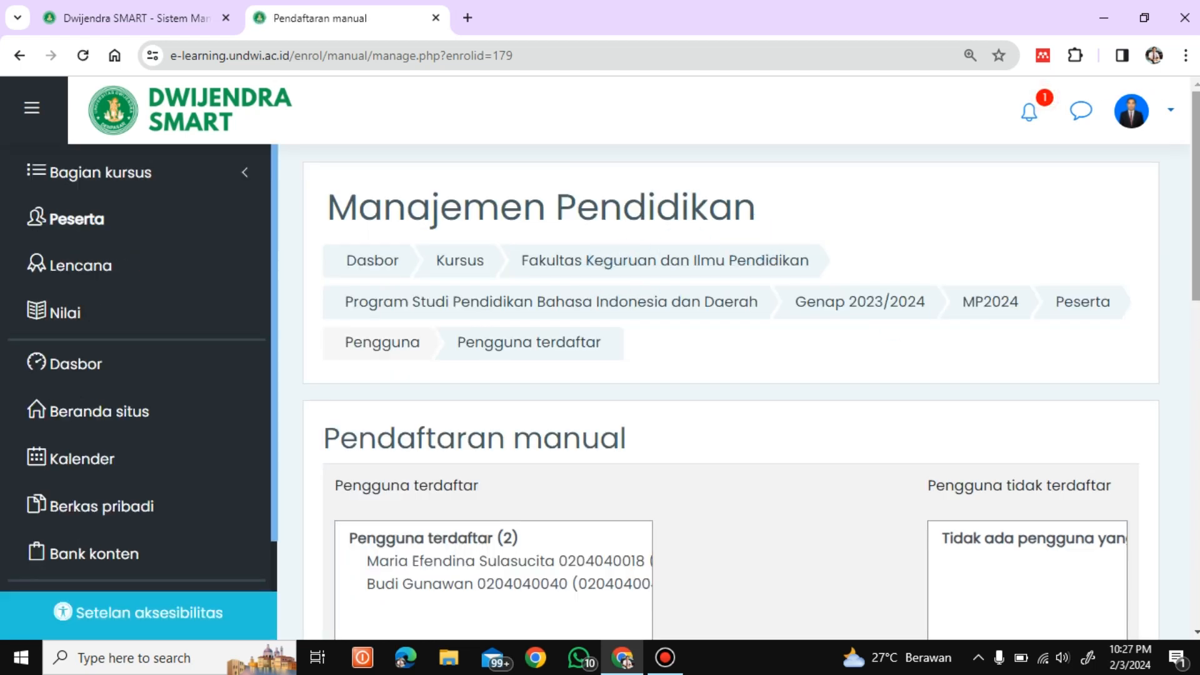
Step: Open the course's Peserta page and confirm it reports 3 participants found
mouse_move(1196, 240)
left_mouse_down()
mouse_move(1174, 537)
mouse_move(1196, 530)
mouse_move(1196, 238)
left_mouse_up()
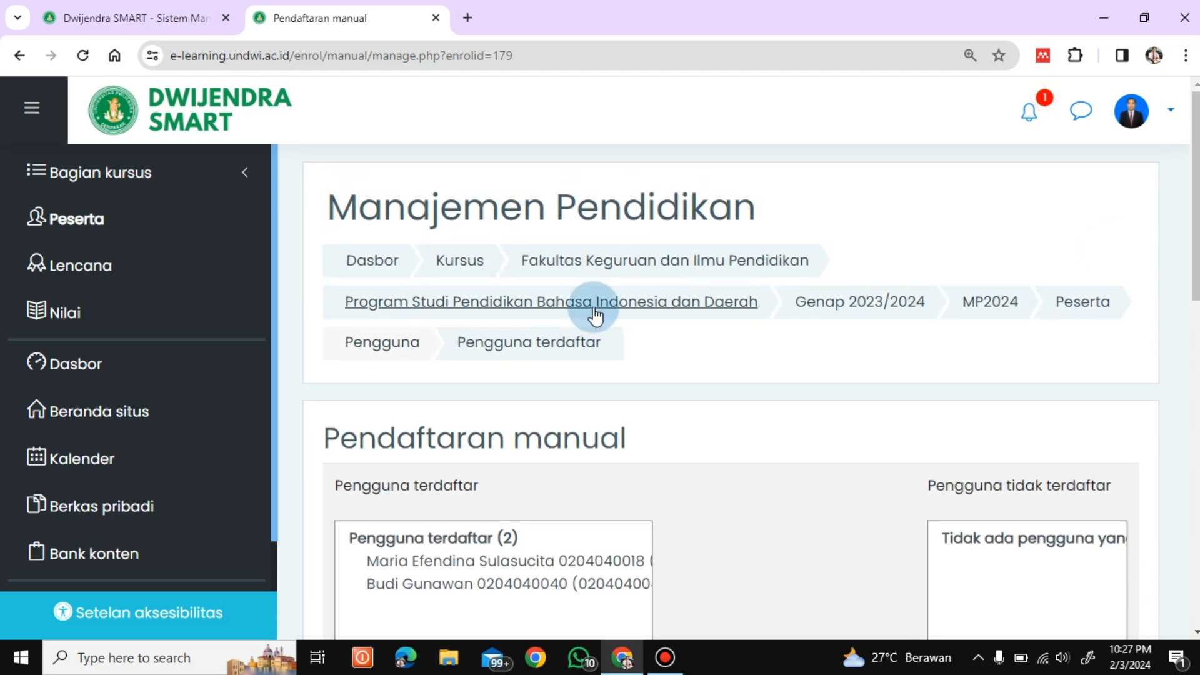
left_click(539, 344)
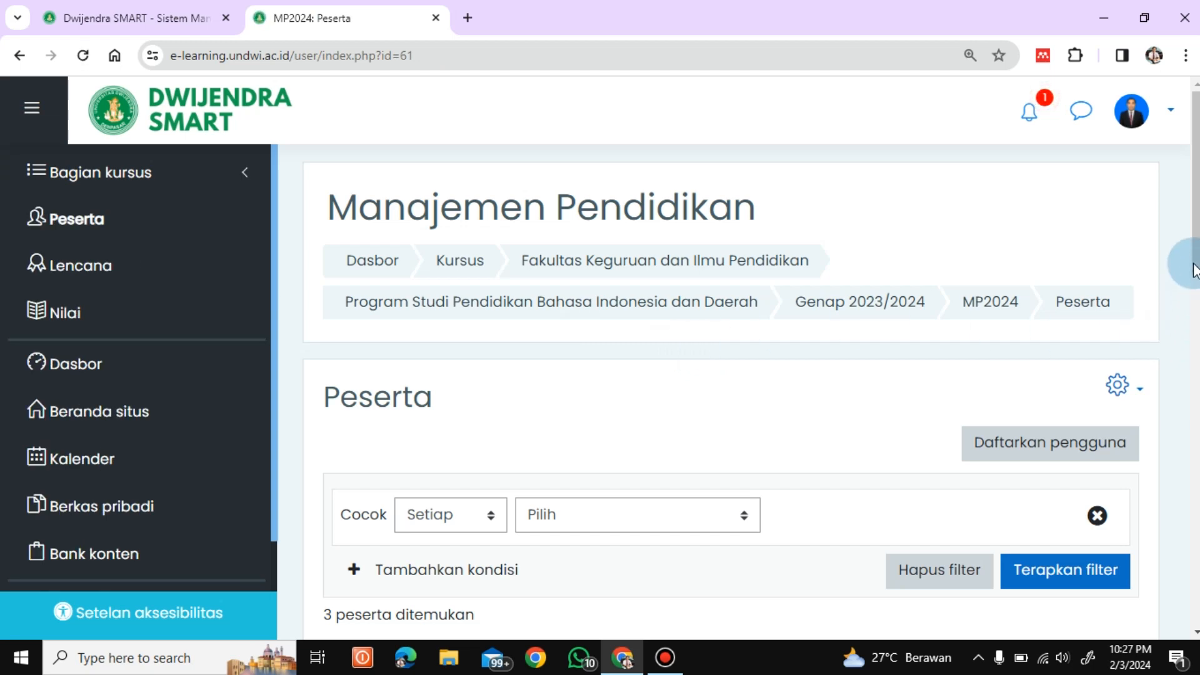
mouse_move(1194, 270)
left_mouse_down()
mouse_move(1191, 412)
mouse_move(1175, 467)
mouse_move(1175, 265)
left_mouse_up()
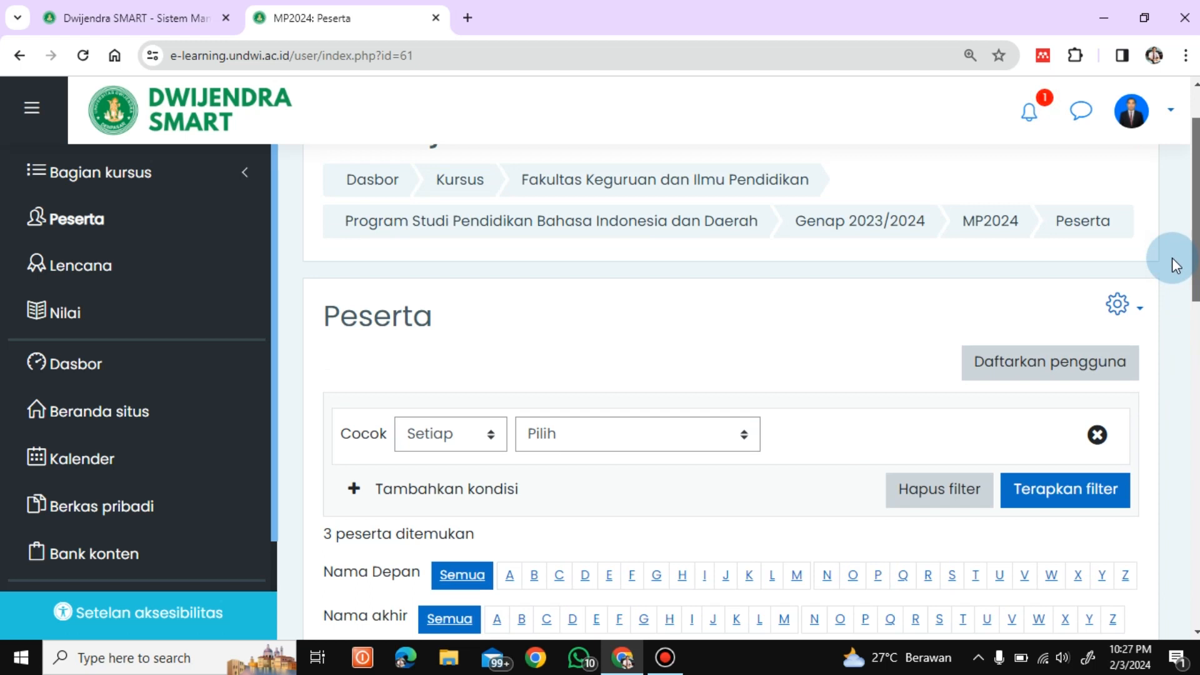
left_click_drag(1172, 257, 1196, 207)
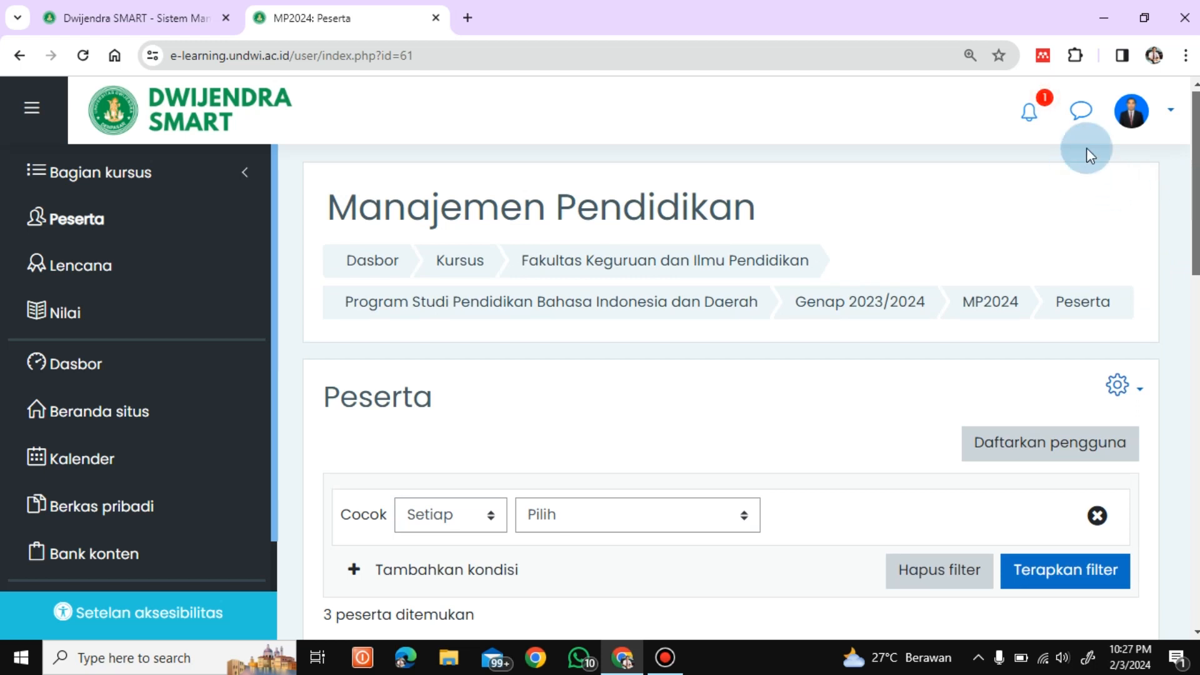
left_click_drag(1196, 207, 1195, 157)
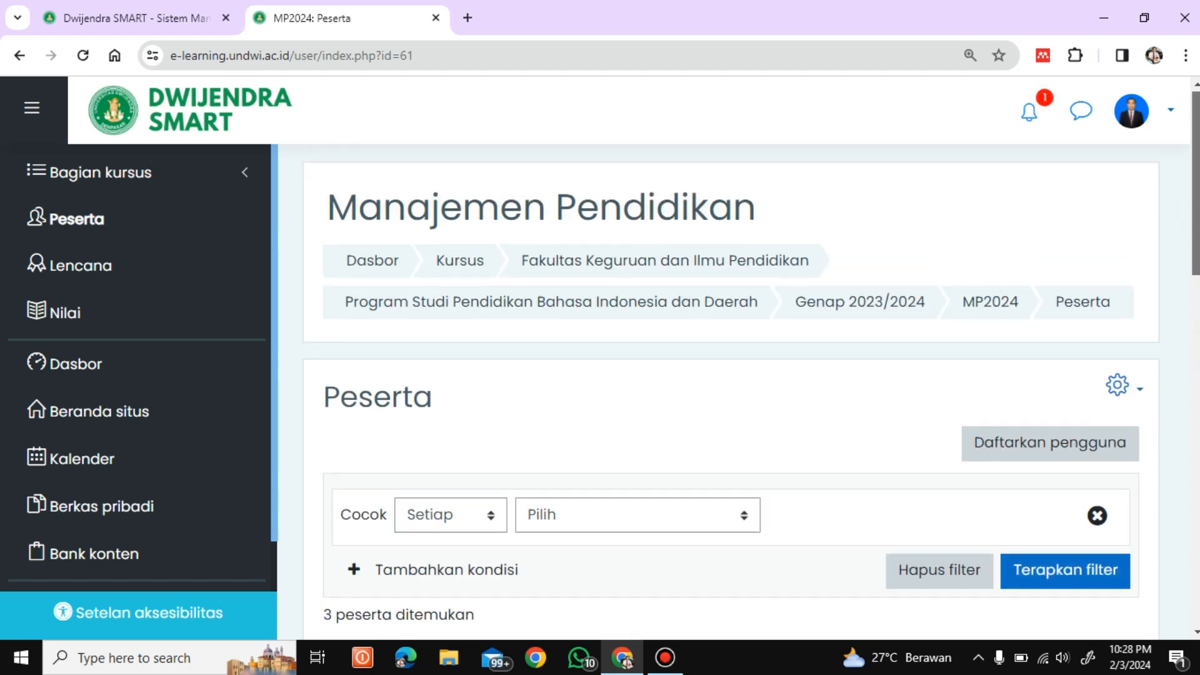